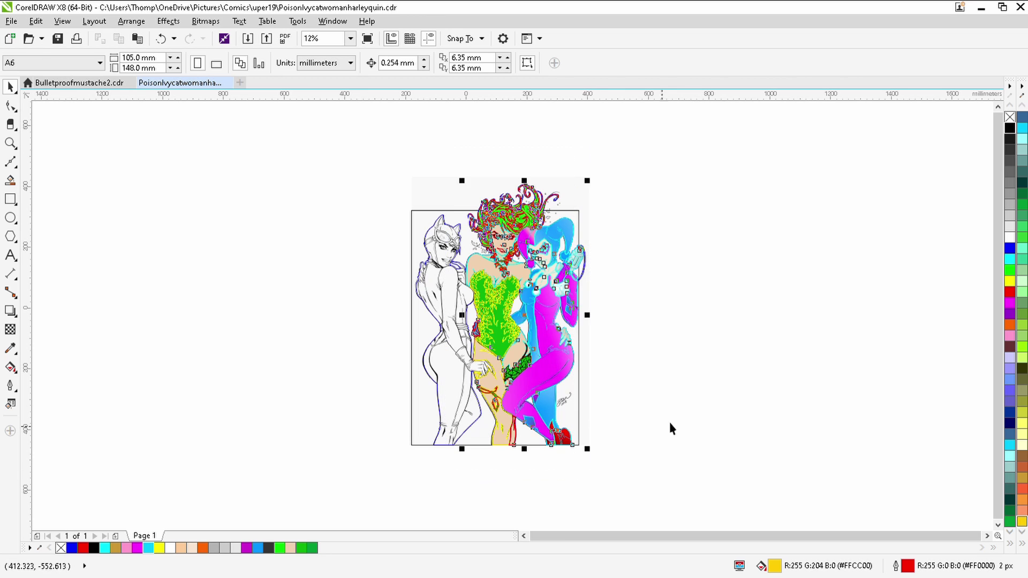
Step: Remove the outline from the selected colour shapes and fill the Catwoman outline curve with black
{"action": "right_click", "coordinate": [1009, 117]}
{"action": "left_click", "coordinate": [328, 208]}
{"action": "left_click", "coordinate": [455, 258]}
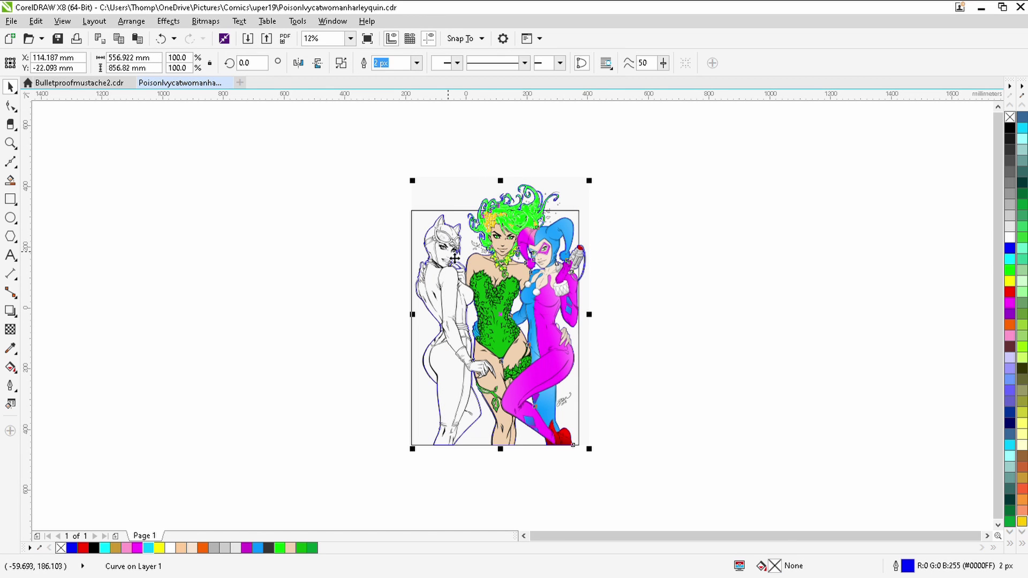
{"action": "left_click", "coordinate": [1010, 127]}
{"action": "left_click", "coordinate": [337, 265]}
Step: Make the black linework on Poison Ivy's skin, around her face, neck and shoulders, semi-transparent with the Transparency tool
{"action": "scroll", "coordinate": [492, 187], "scroll_direction": "up", "scroll_amount": 4}
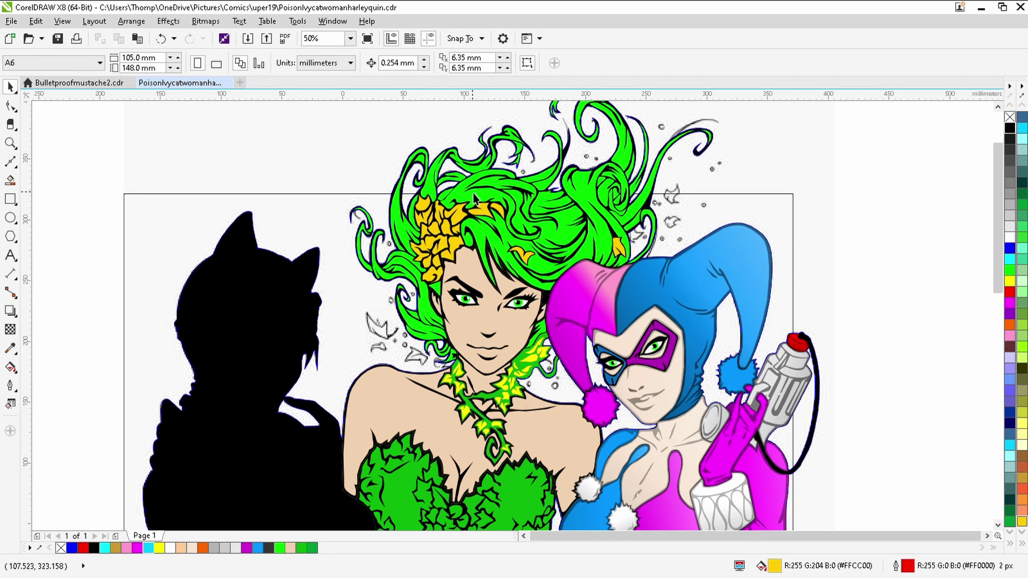
{"action": "left_click", "coordinate": [10, 329]}
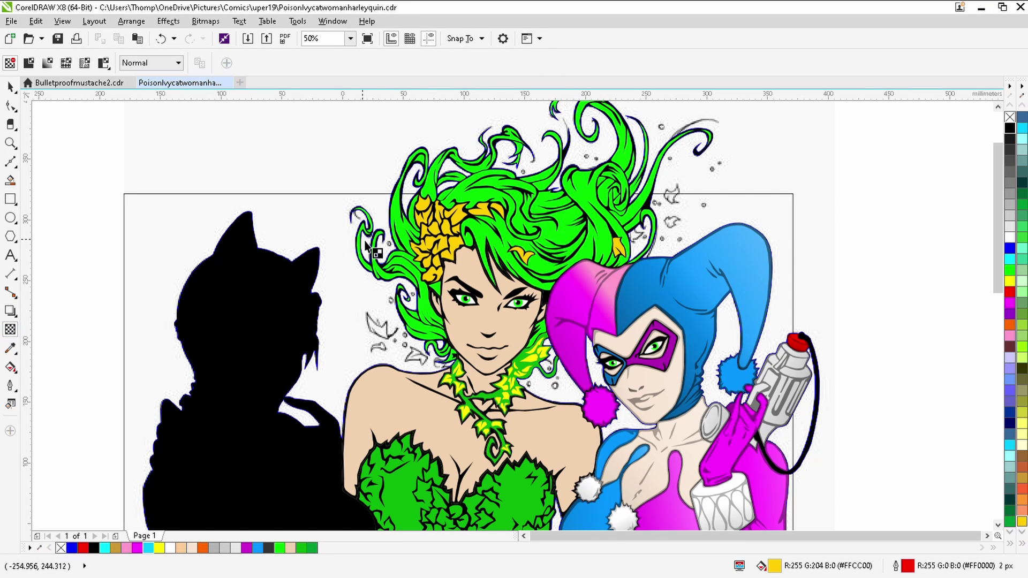
{"action": "scroll", "coordinate": [448, 299], "scroll_direction": "up", "scroll_amount": 2}
{"action": "left_click", "coordinate": [514, 462]}
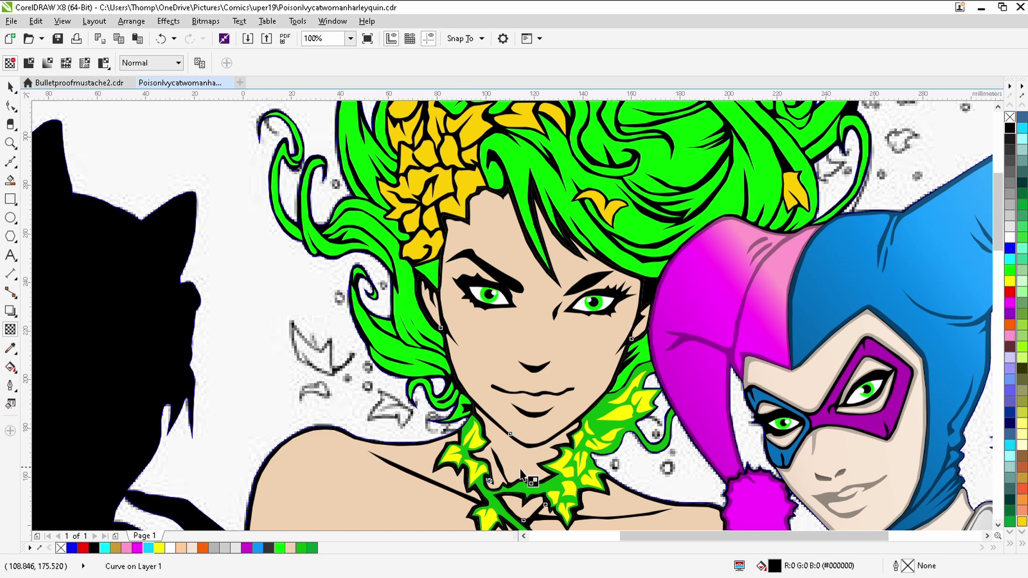
{"action": "scroll", "coordinate": [520, 436], "scroll_direction": "down", "scroll_amount": 4}
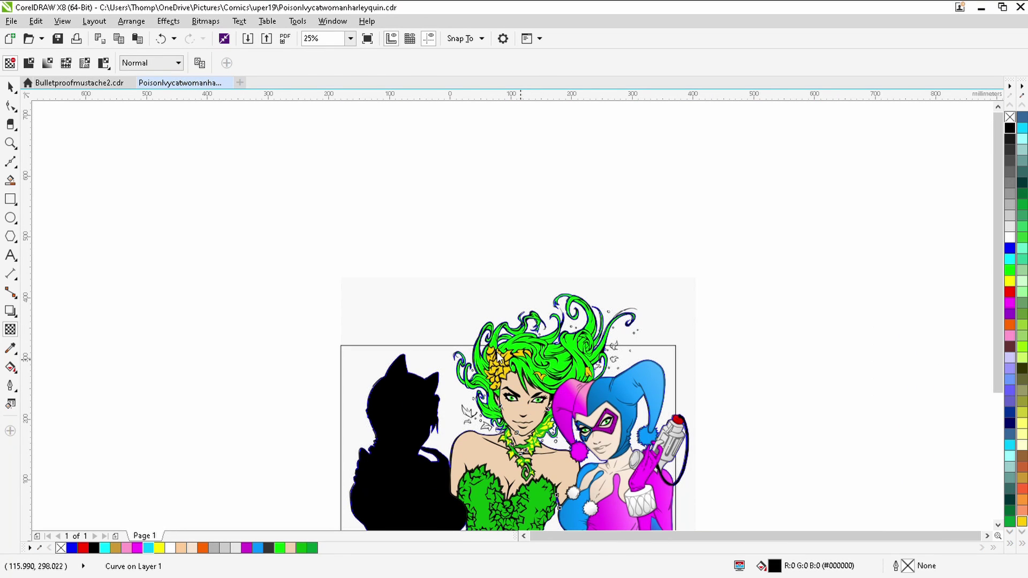
{"action": "key", "text": "ctrl+r"}
{"action": "left_click_drag", "start_coordinate": [499, 356], "coordinate": [509, 351]}
{"action": "left_click", "coordinate": [290, 413]}
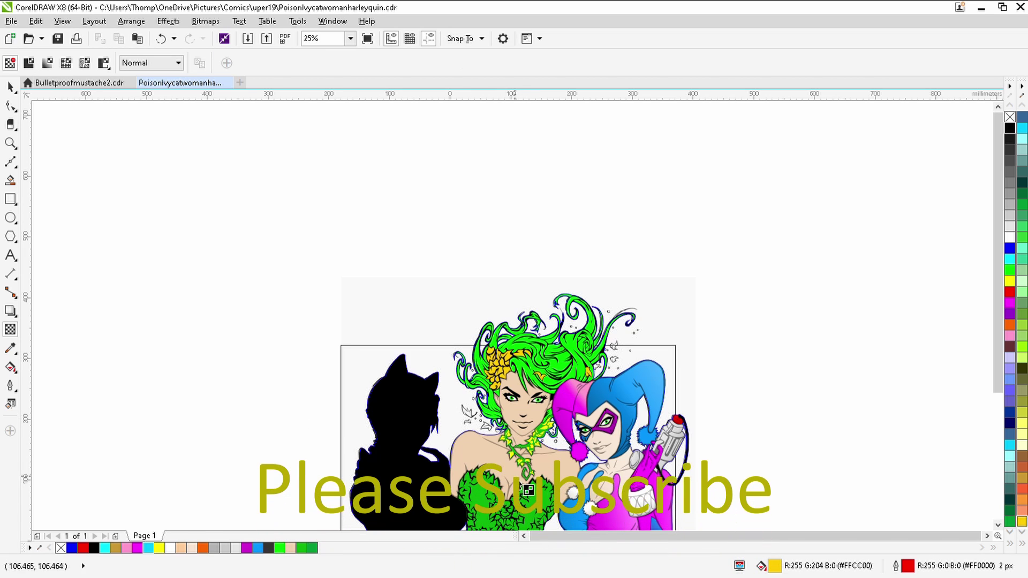
Step: Apply uniform transparency to Poison Ivy's black linework: 64 on the leafy bodysuit, 60 on the lips and 70 on the nose
{"action": "scroll", "coordinate": [518, 481], "scroll_direction": "up", "scroll_amount": 4}
{"action": "left_click", "coordinate": [492, 463]}
{"action": "left_click_drag", "start_coordinate": [505, 353], "coordinate": [515, 351]}
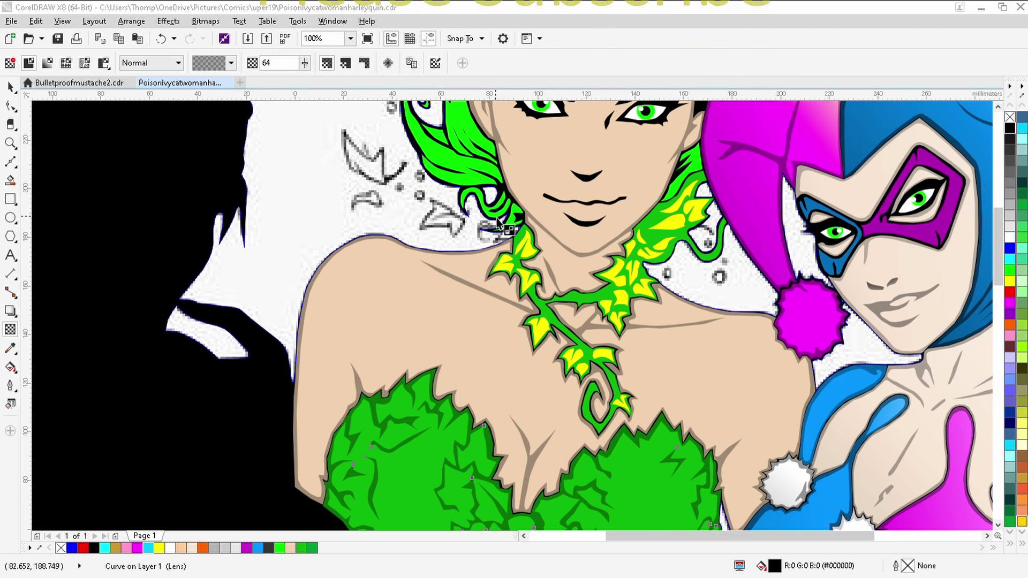
{"action": "left_click", "coordinate": [571, 244]}
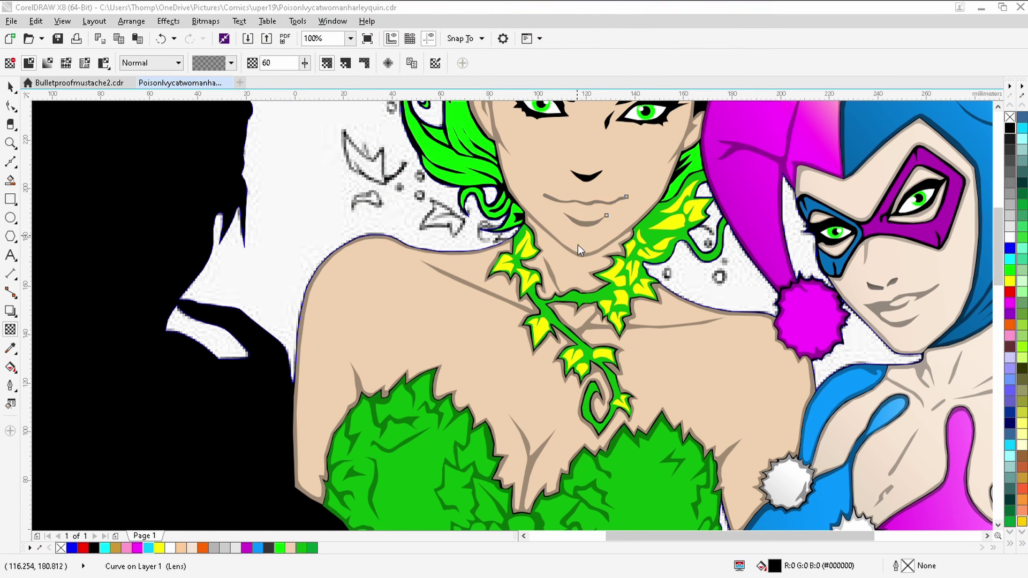
{"action": "left_click", "coordinate": [585, 181]}
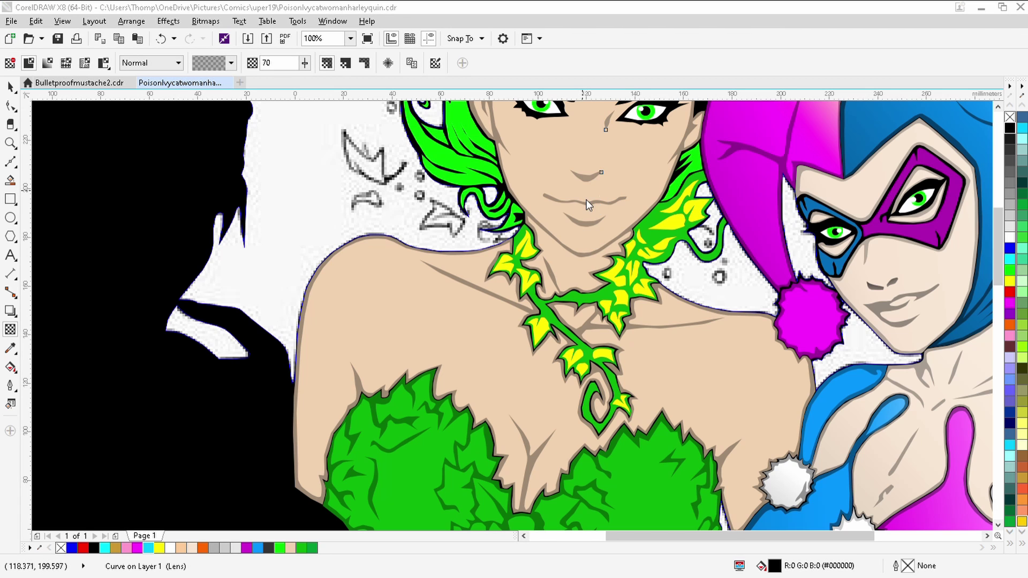
Step: Fade the black linework of Poison Ivy's eyebrows and both eyes downward with linear fountain transparency
{"action": "scroll", "coordinate": [589, 214], "scroll_direction": "up", "scroll_amount": 3}
{"action": "left_click", "coordinate": [650, 239]}
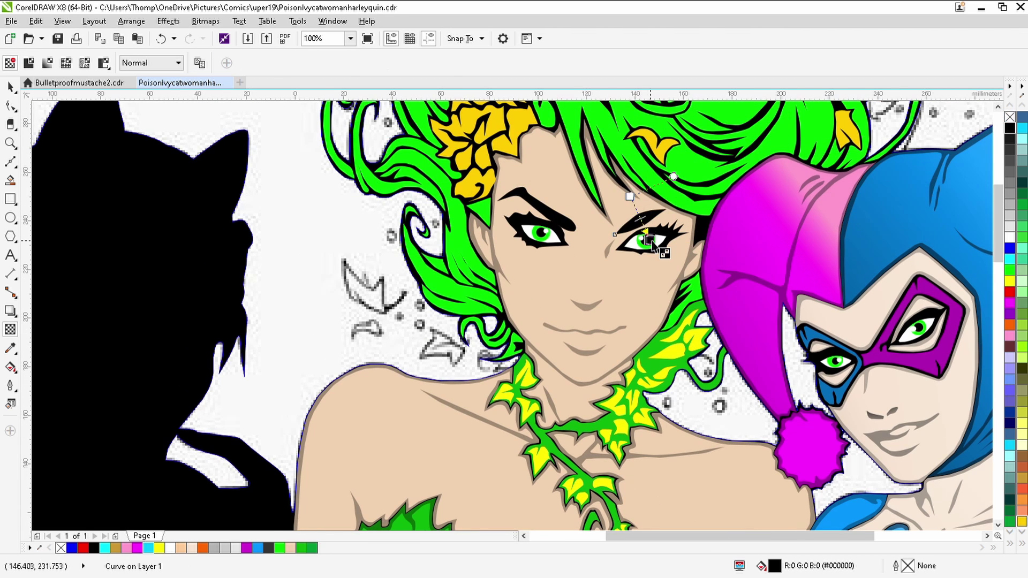
{"action": "left_click", "coordinate": [544, 215]}
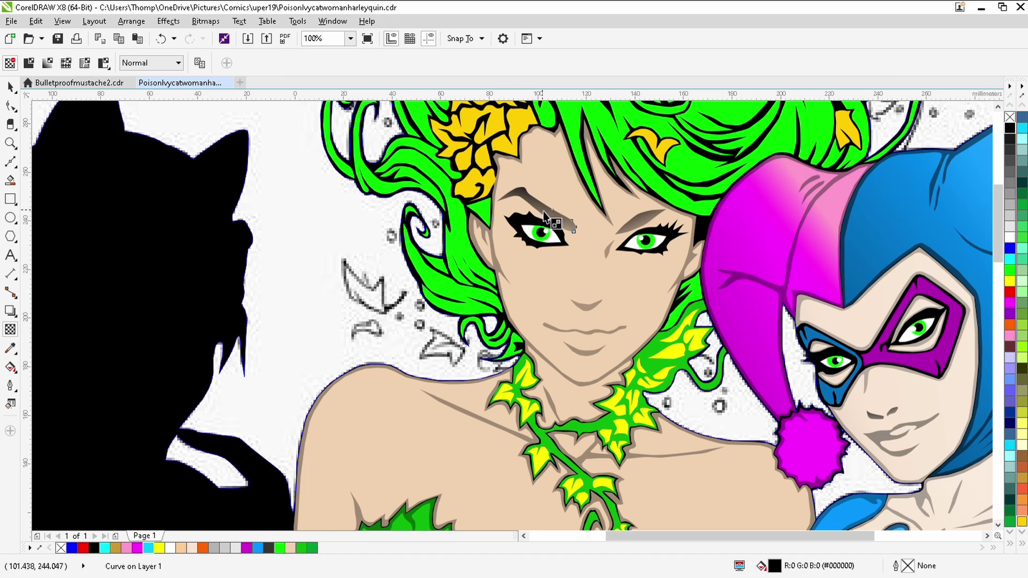
{"action": "left_click", "coordinate": [542, 250]}
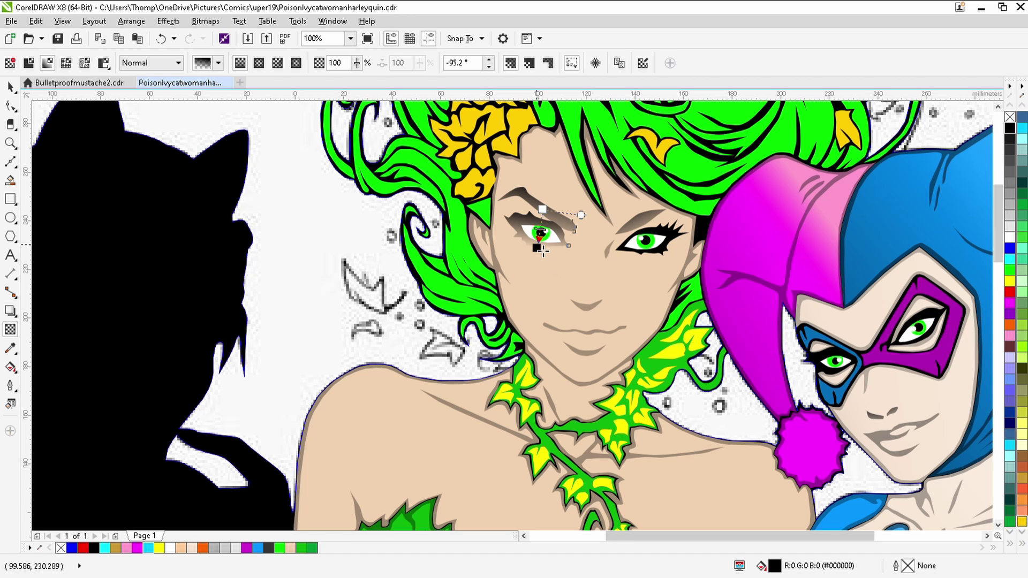
{"action": "left_click", "coordinate": [654, 265]}
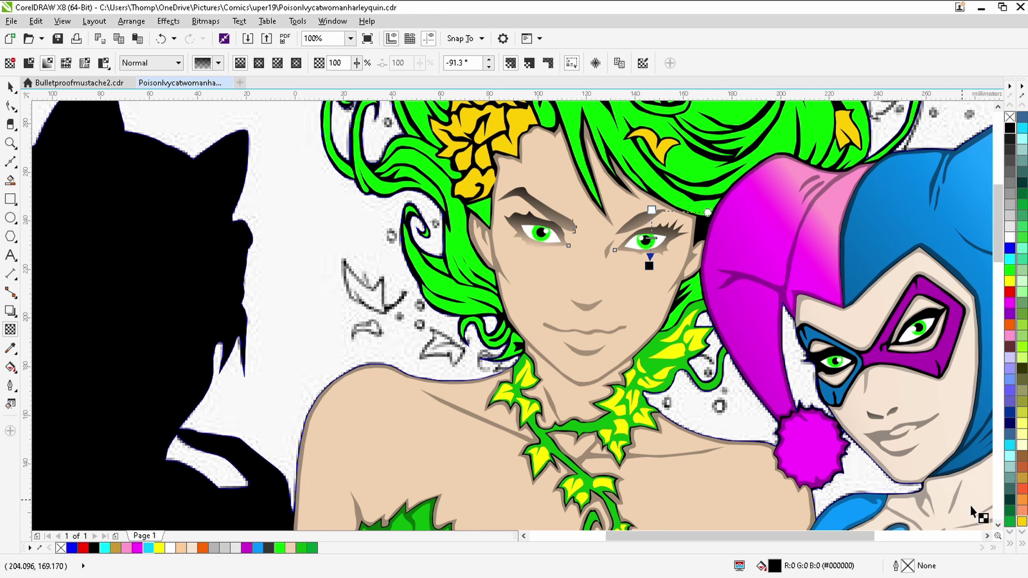
Step: Make the black linework of the blue gloved hand beside Poison Ivy's hip semi-transparent
{"action": "left_click", "coordinate": [998, 526]}
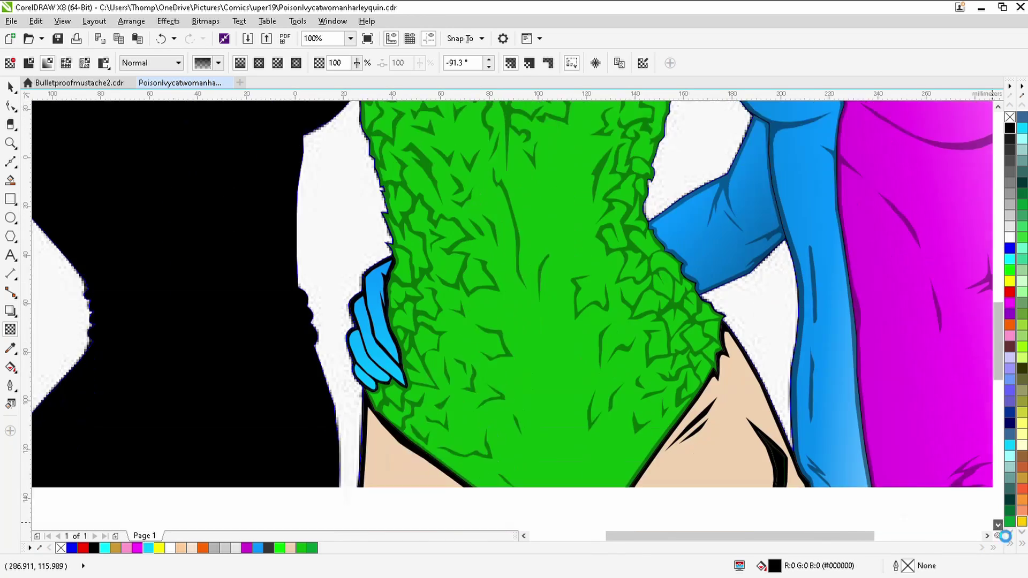
{"action": "left_click", "coordinate": [364, 185]}
{"action": "left_click_drag", "start_coordinate": [362, 284], "coordinate": [373, 284]}
Step: Make the black crease lines on both of Poison Ivy's upper thighs semi-transparent, with 79 on the crease beside the bodysuit's leg edge
{"action": "left_click", "coordinate": [442, 373]}
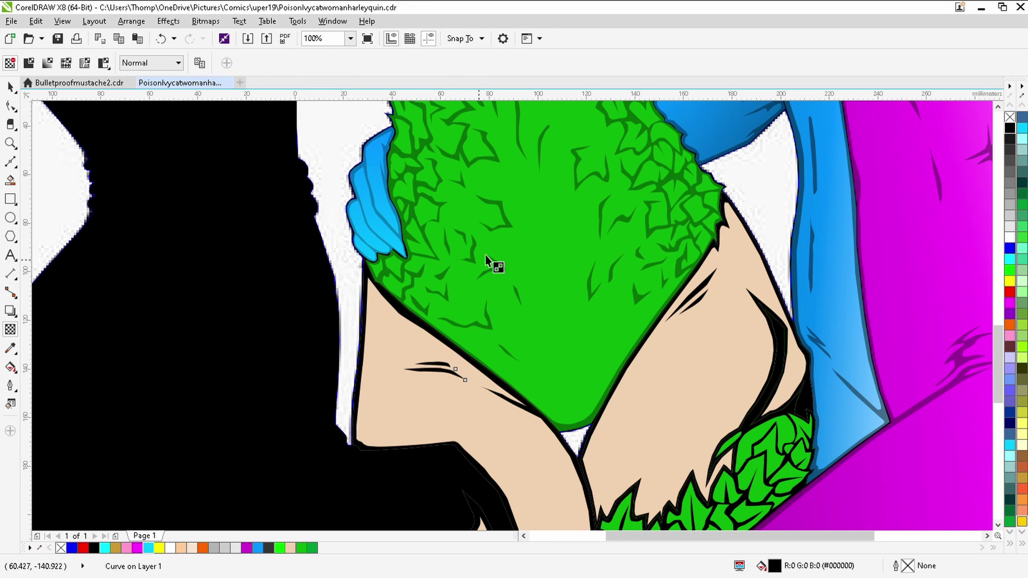
{"action": "left_click", "coordinate": [686, 301]}
{"action": "left_click_drag", "start_coordinate": [687, 174], "coordinate": [692, 175]}
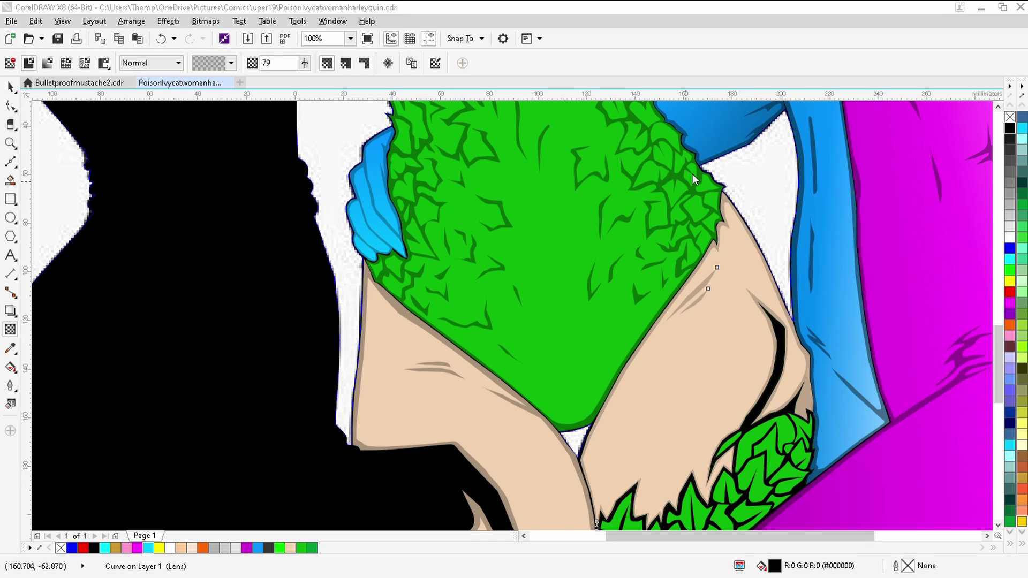
Step: Set the uniform transparency of the leaf garter's black linework to 68 and of the inner-thigh lines below it to 70
{"action": "left_click", "coordinate": [749, 425]}
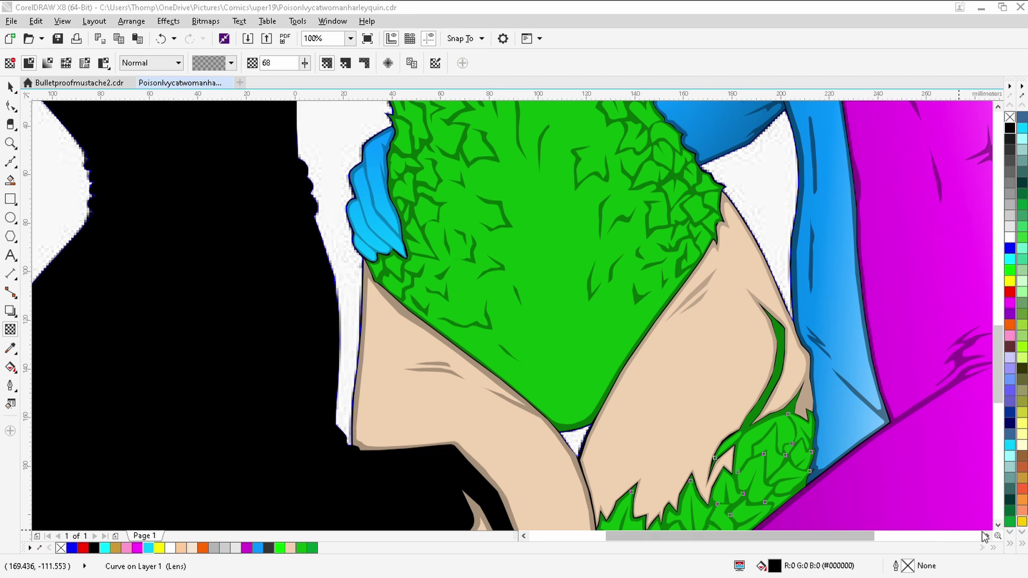
{"action": "scroll", "coordinate": [647, 315], "scroll_direction": "down", "scroll_amount": 5}
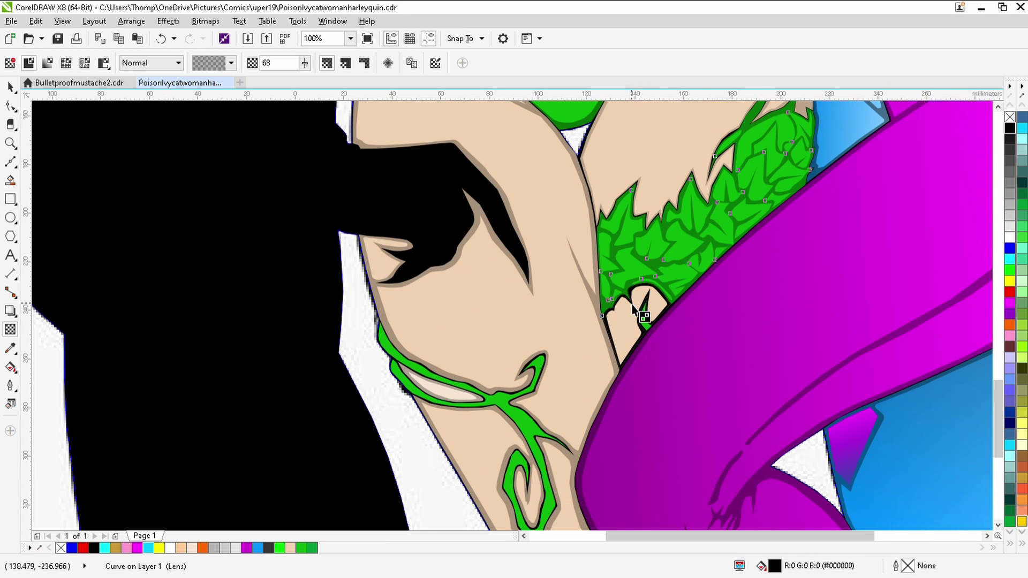
{"action": "left_click", "coordinate": [619, 387]}
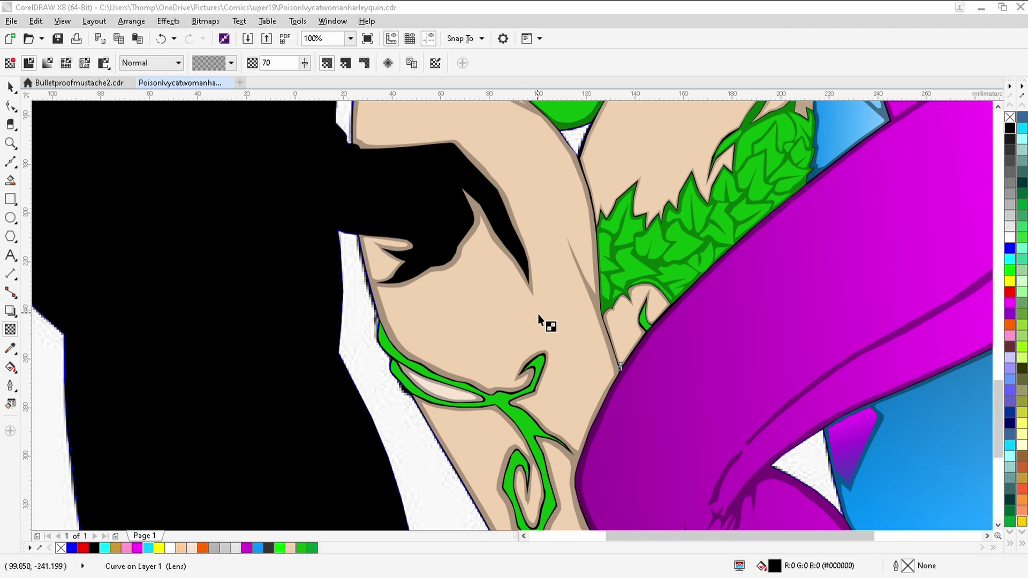
{"action": "left_click", "coordinate": [549, 337]}
Step: Make the black linework on Poison Ivy's knees and lower legs semi-transparent
{"action": "scroll", "coordinate": [570, 350], "scroll_direction": "down", "scroll_amount": 4}
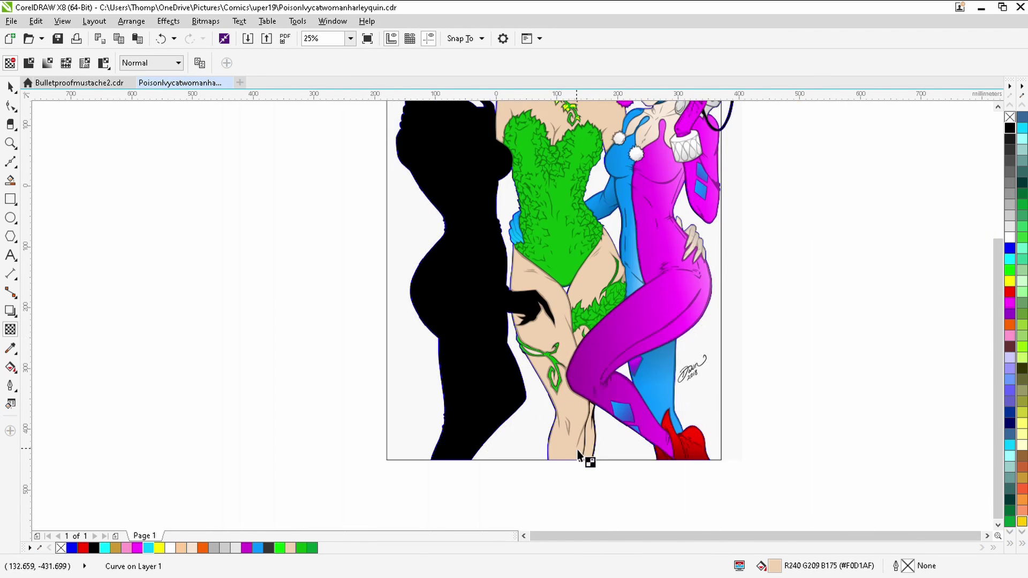
{"action": "scroll", "coordinate": [589, 453], "scroll_direction": "up", "scroll_amount": 4}
{"action": "left_click", "coordinate": [630, 326]}
{"action": "left_click_drag", "start_coordinate": [603, 510], "coordinate": [616, 510]}
{"action": "left_click", "coordinate": [659, 499]}
{"action": "scroll", "coordinate": [596, 387], "scroll_direction": "down", "scroll_amount": 4}
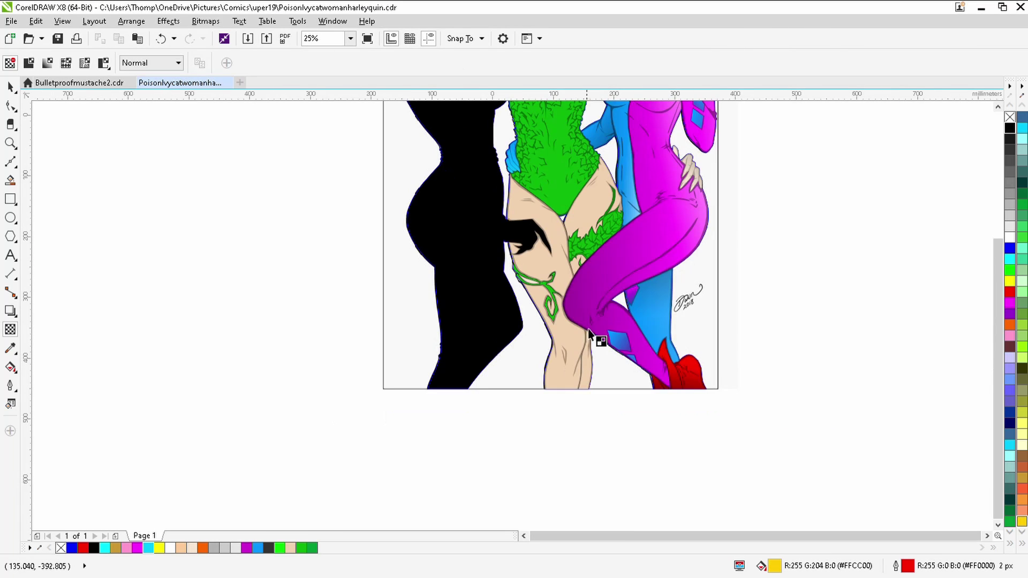
Step: Shade the green hair strands sweeping outward beside Poison Ivy's flower cluster with linear transparency gradients
{"action": "left_click", "coordinate": [998, 106]}
{"action": "left_click", "coordinate": [998, 106]}
{"action": "left_click", "coordinate": [998, 107]}
{"action": "left_click", "coordinate": [998, 106]}
{"action": "left_click", "coordinate": [998, 106]}
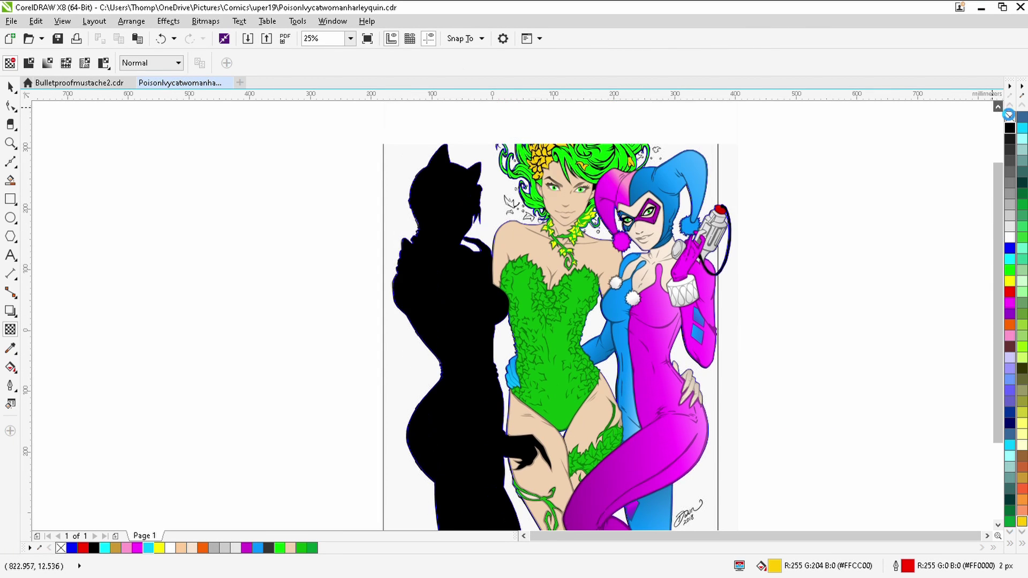
{"action": "left_click", "coordinate": [998, 106]}
{"action": "left_click", "coordinate": [998, 106]}
{"action": "scroll", "coordinate": [527, 238], "scroll_direction": "up", "scroll_amount": 4}
{"action": "left_click", "coordinate": [518, 263]}
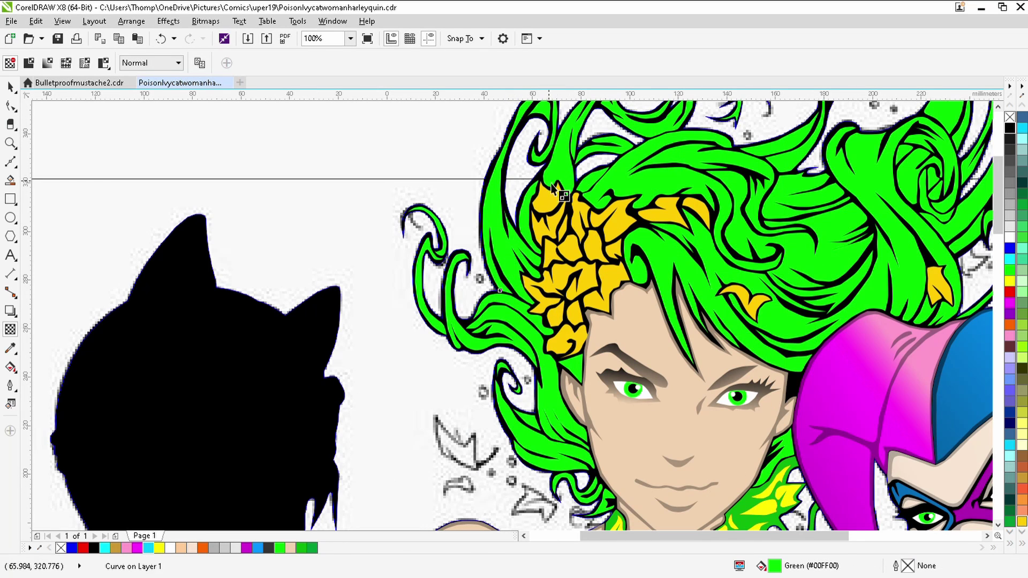
{"action": "left_click_drag", "start_coordinate": [318, 201], "coordinate": [318, 202]}
{"action": "left_click", "coordinate": [515, 336]}
{"action": "left_click_drag", "start_coordinate": [555, 293], "coordinate": [368, 432]}
Step: Shade the green hair strands beside Poison Ivy's cheek and the curled strands nearest Catwoman with linear transparency gradients
{"action": "left_click", "coordinate": [555, 397]}
{"action": "left_click_drag", "start_coordinate": [623, 374], "coordinate": [389, 418]}
{"action": "left_click", "coordinate": [530, 431]}
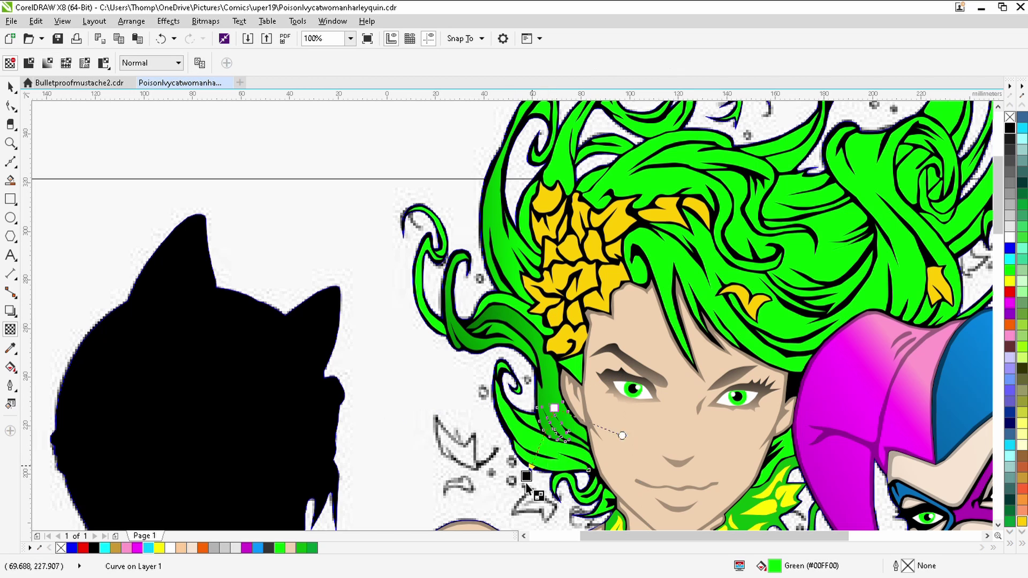
{"action": "left_click_drag", "start_coordinate": [554, 408], "coordinate": [513, 525]}
{"action": "left_click", "coordinate": [517, 297]}
{"action": "left_click_drag", "start_coordinate": [500, 294], "coordinate": [464, 393]}
{"action": "left_click", "coordinate": [434, 321]}
{"action": "left_click_drag", "start_coordinate": [462, 276], "coordinate": [331, 309]}
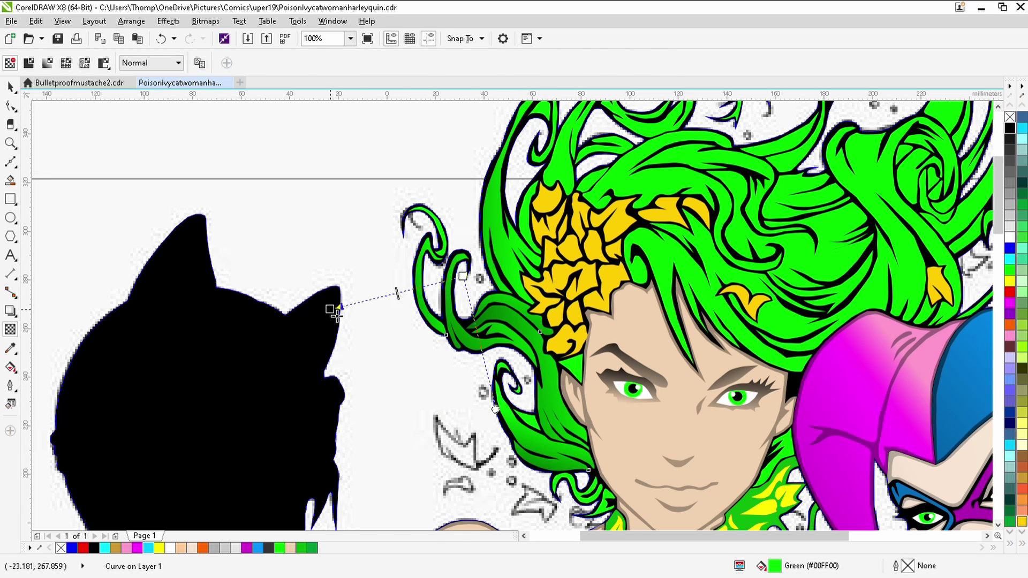
Step: Apply linear transparency gradients to the green strands beside and rising above the flowers, and to the hair on top of the head
{"action": "left_click", "coordinate": [528, 202]}
{"action": "left_click_drag", "start_coordinate": [547, 211], "coordinate": [437, 211]}
{"action": "left_click", "coordinate": [568, 164]}
{"action": "left_click_drag", "start_coordinate": [620, 158], "coordinate": [402, 113]}
{"action": "left_click", "coordinate": [645, 182]}
{"action": "left_click_drag", "start_coordinate": [641, 271], "coordinate": [620, 408]}
Step: Shade the fringe over the forehead and the swept-back hair sections on the crown with linear transparency gradients
{"action": "left_click", "coordinate": [696, 272]}
{"action": "left_click_drag", "start_coordinate": [761, 216], "coordinate": [625, 428]}
{"action": "left_click", "coordinate": [799, 257]}
{"action": "left_click_drag", "start_coordinate": [754, 204], "coordinate": [845, 382]}
{"action": "left_click", "coordinate": [784, 188]}
{"action": "left_click_drag", "start_coordinate": [751, 141], "coordinate": [897, 333]}
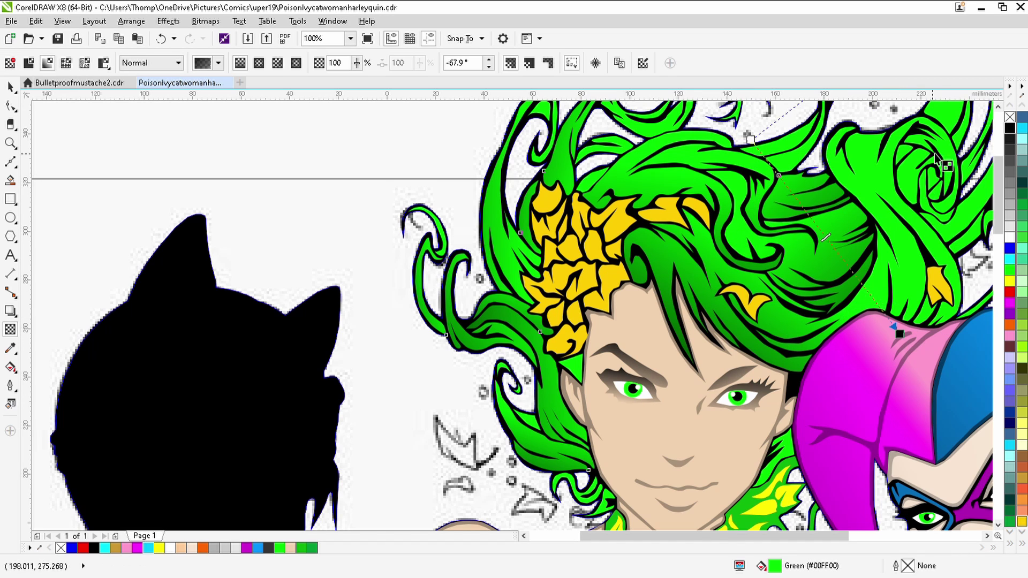
Step: Apply a linear transparency gradient to the curled hair strand rising from the crown in front of the rolled bun
{"action": "left_click", "coordinate": [998, 107]}
{"action": "left_click", "coordinate": [998, 108]}
{"action": "left_click", "coordinate": [998, 107]}
{"action": "left_click", "coordinate": [785, 278]}
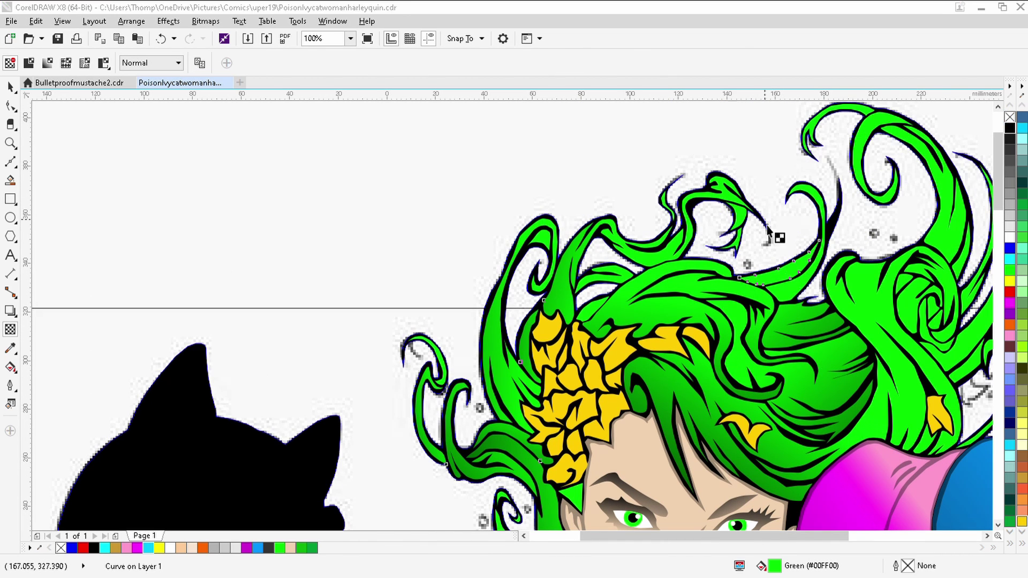
{"action": "mouse_move", "coordinate": [739, 201]}
{"action": "left_mouse_down"}
{"action": "mouse_move", "coordinate": [787, 288]}
{"action": "mouse_move", "coordinate": [747, 218]}
{"action": "left_mouse_up"}
{"action": "left_click", "coordinate": [806, 303]}
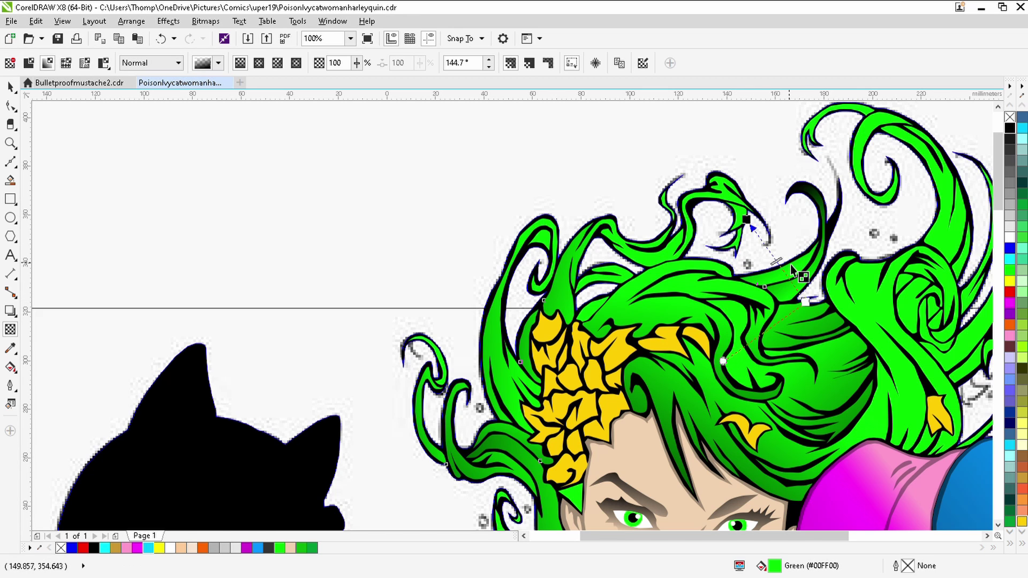
Step: Shade the large curl of green hair rising above the rolled bun with linear transparency gradients
{"action": "left_click", "coordinate": [922, 170]}
{"action": "left_click_drag", "start_coordinate": [742, 253], "coordinate": [739, 251]}
{"action": "left_click", "coordinate": [951, 179]}
{"action": "left_click_drag", "start_coordinate": [969, 175], "coordinate": [790, 231]}
Step: Shade the rolled bun of green hair and the strands sweeping down from it with linear transparency gradients
{"action": "left_click", "coordinate": [865, 304]}
{"action": "left_click", "coordinate": [904, 310]}
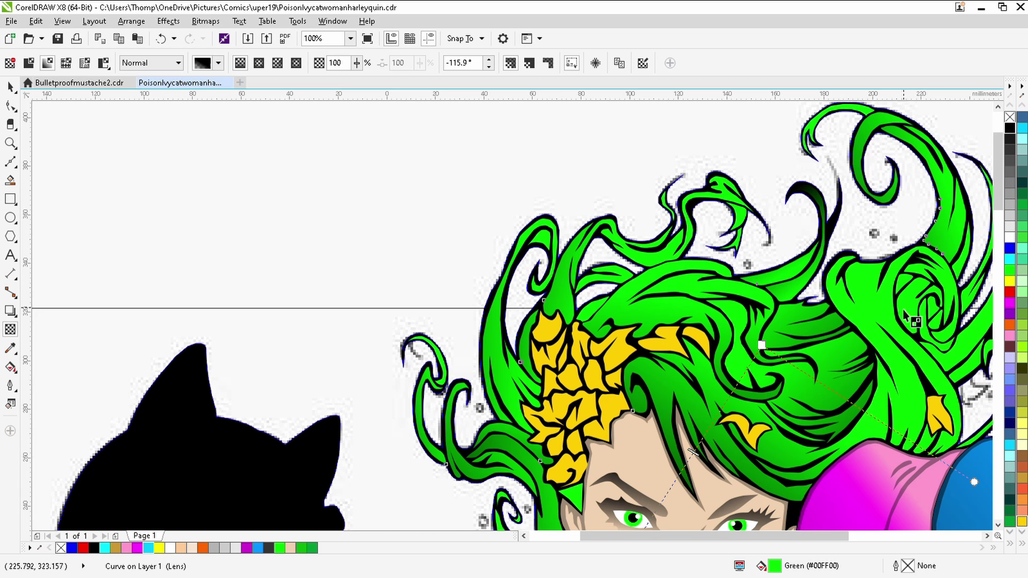
{"action": "left_click", "coordinate": [987, 536]}
{"action": "left_click", "coordinate": [987, 536]}
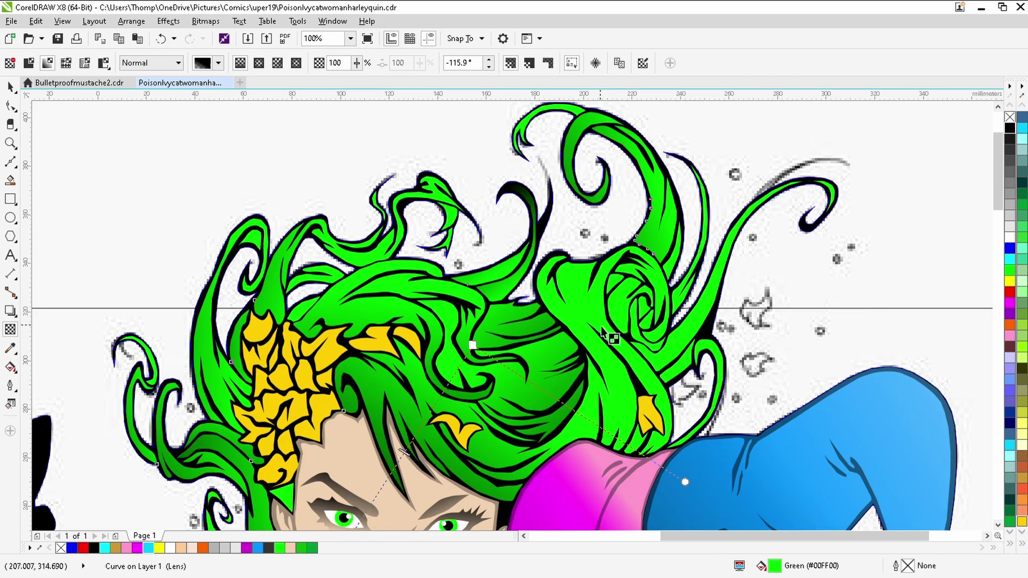
{"action": "left_click_drag", "start_coordinate": [841, 234], "coordinate": [840, 232]}
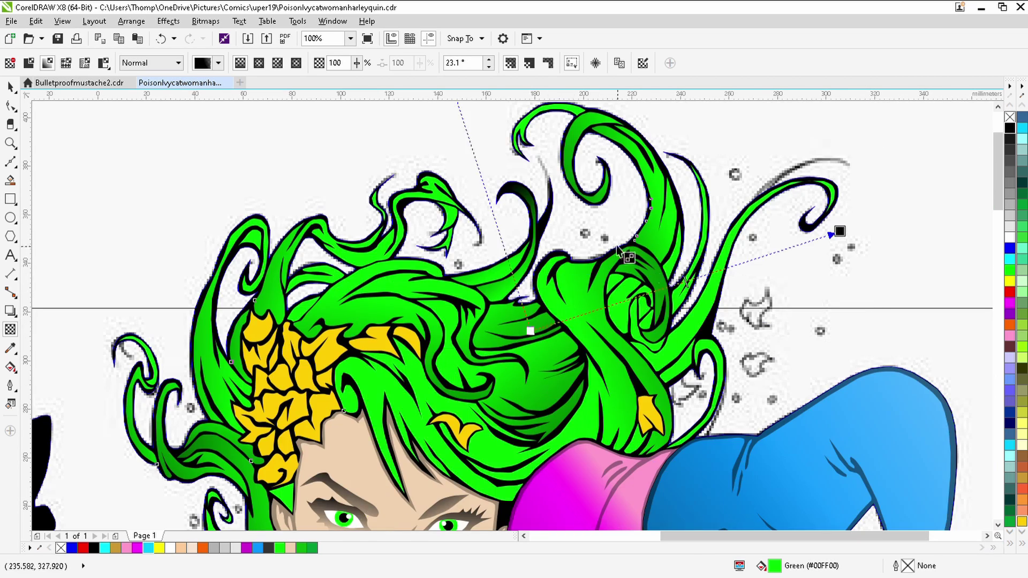
{"action": "left_click_drag", "start_coordinate": [611, 411], "coordinate": [270, 165]}
Step: Apply linear transparency gradients to the long strands trailing behind the rolled bun and to the looping curls above the crown
{"action": "left_click", "coordinate": [676, 347]}
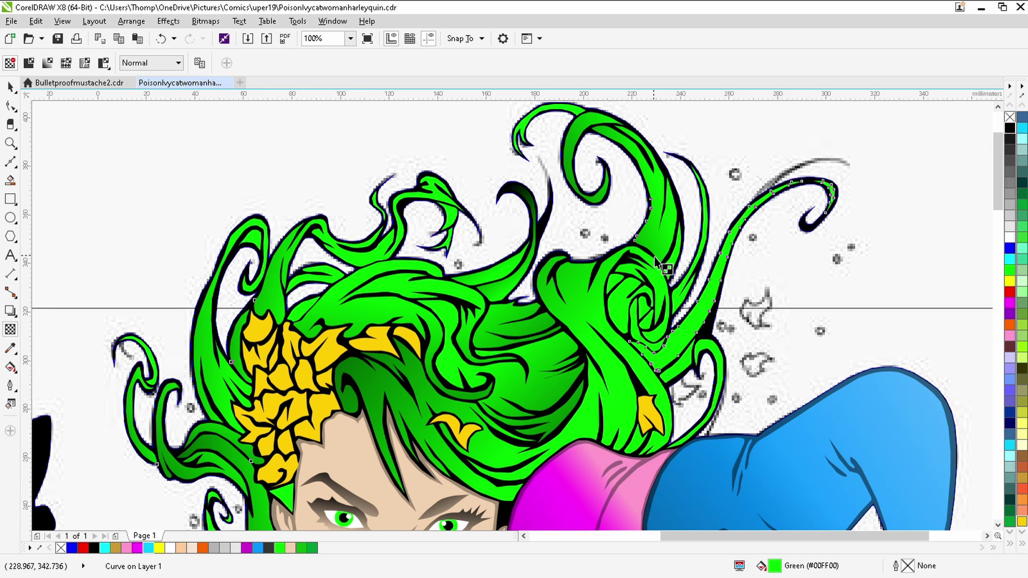
{"action": "left_click_drag", "start_coordinate": [653, 253], "coordinate": [789, 384]}
{"action": "left_click", "coordinate": [675, 301]}
{"action": "left_click_drag", "start_coordinate": [662, 244], "coordinate": [770, 332]}
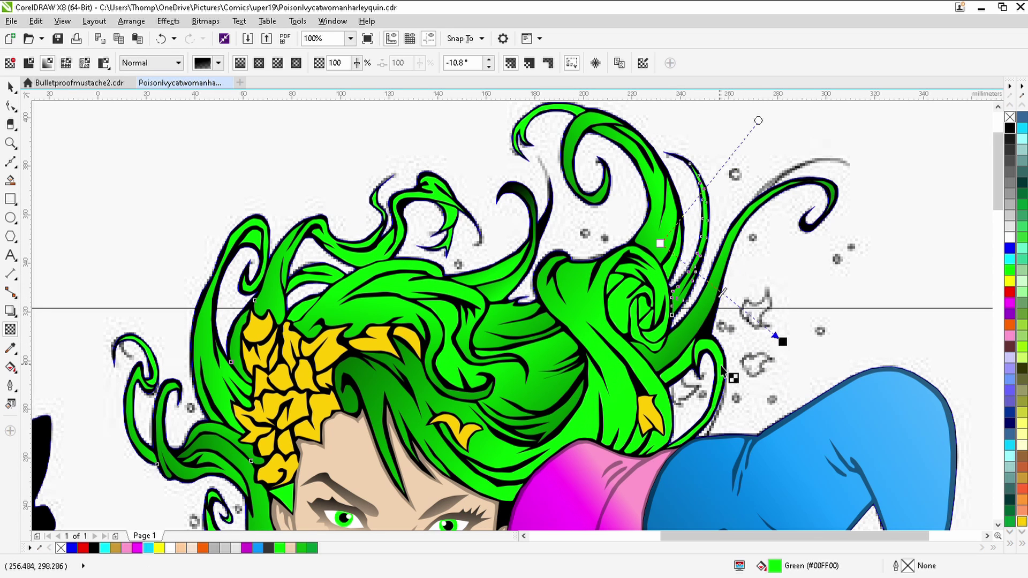
{"action": "left_click_drag", "start_coordinate": [764, 354], "coordinate": [509, 374]}
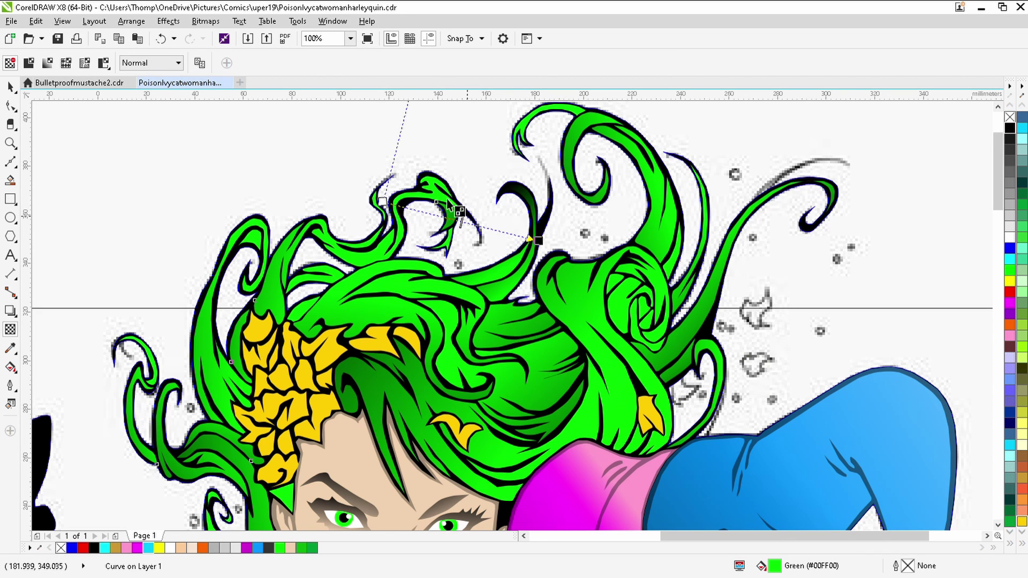
{"action": "left_click", "coordinate": [425, 187]}
Step: Shade the yellow petals extending over the forehead hair and the loose yellow leaves in the hair with linear transparency gradients
{"action": "left_click", "coordinate": [378, 346]}
{"action": "left_click_drag", "start_coordinate": [351, 345], "coordinate": [451, 411]}
{"action": "left_click", "coordinate": [415, 345]}
{"action": "left_click_drag", "start_coordinate": [407, 332], "coordinate": [456, 490]}
{"action": "left_click", "coordinate": [458, 433]}
{"action": "left_click", "coordinate": [650, 420]}
Step: Apply linear transparency gradients to the clustered yellow petals of the flower ornament beside Poison Ivy's temple
{"action": "left_click", "coordinate": [295, 367]}
{"action": "left_click_drag", "start_coordinate": [294, 368], "coordinate": [348, 421]}
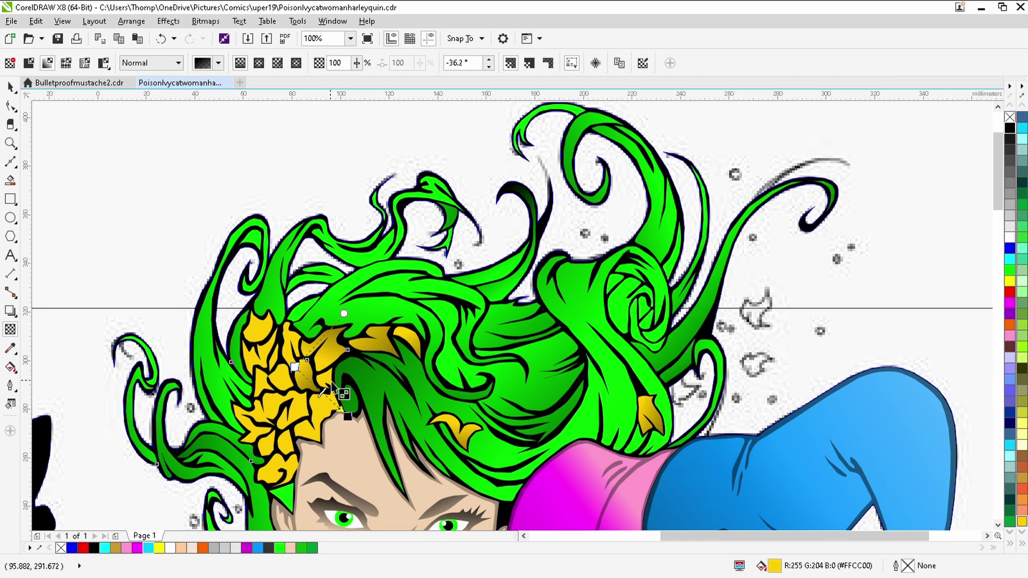
{"action": "left_click_drag", "start_coordinate": [274, 338], "coordinate": [345, 365]}
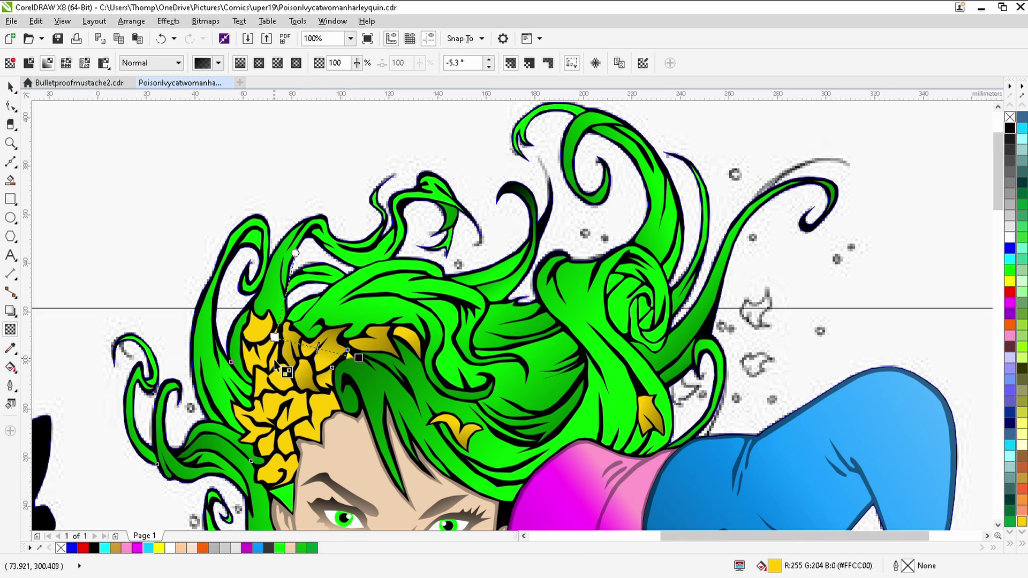
{"action": "left_click_drag", "start_coordinate": [257, 326], "coordinate": [290, 290]}
{"action": "left_click_drag", "start_coordinate": [270, 424], "coordinate": [356, 467]}
{"action": "left_click_drag", "start_coordinate": [293, 452], "coordinate": [312, 471]}
{"action": "left_click_drag", "start_coordinate": [279, 478], "coordinate": [226, 426]}
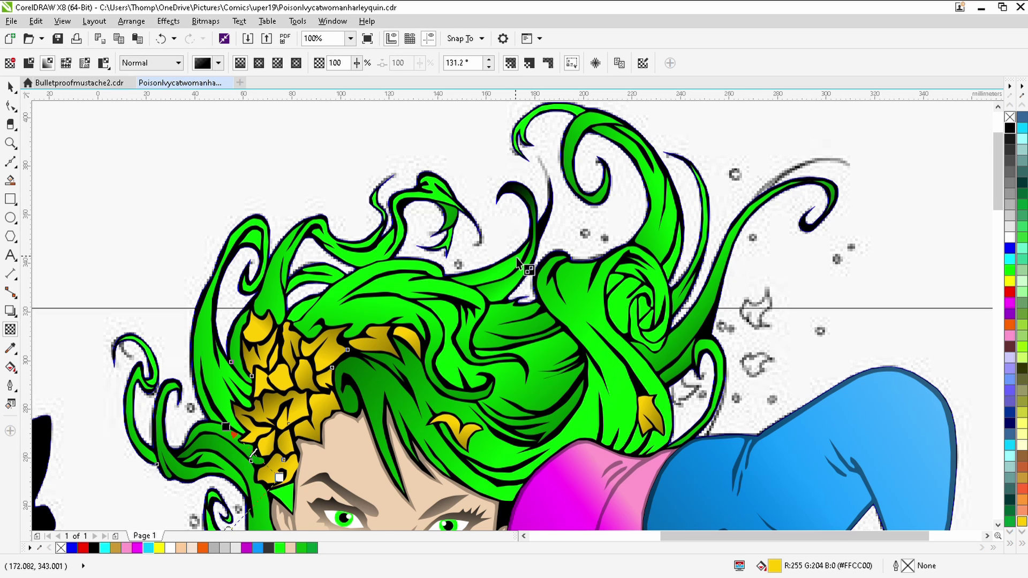
Step: Apply linear fountain fills in skin tones to Poison Ivy's face and to her shoulders and chest
{"action": "left_click", "coordinate": [11, 86]}
{"action": "scroll", "coordinate": [535, 206], "scroll_direction": "down", "scroll_amount": 4}
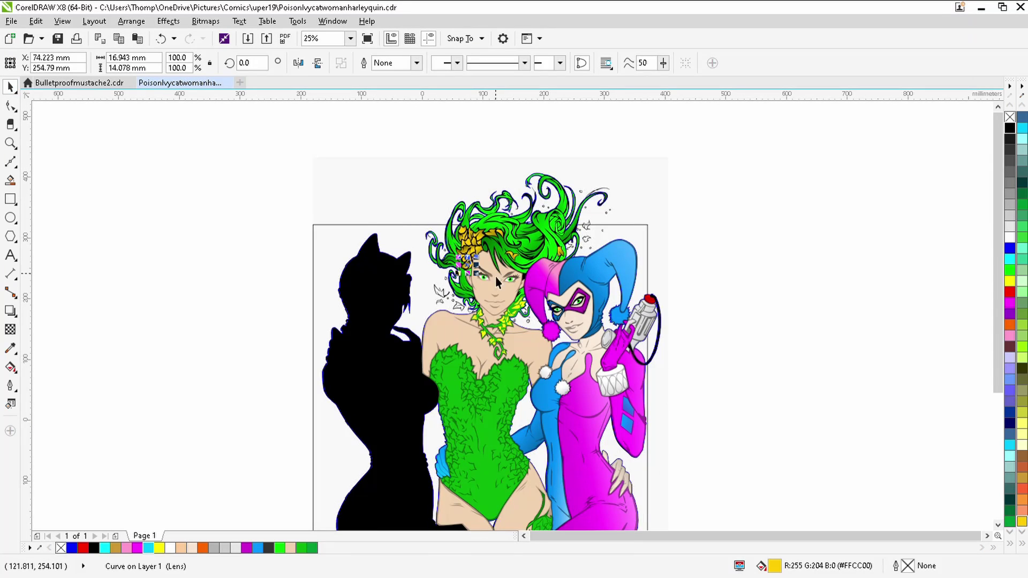
{"action": "scroll", "coordinate": [494, 309], "scroll_direction": "up", "scroll_amount": 2}
{"action": "left_click", "coordinate": [476, 292]}
{"action": "left_click", "coordinate": [10, 367]}
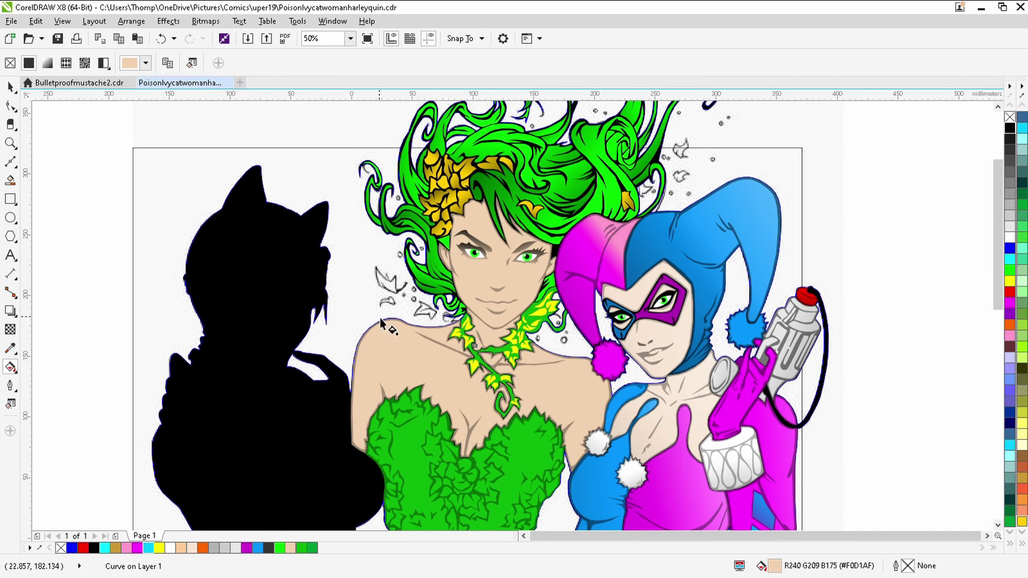
{"action": "left_click_drag", "start_coordinate": [515, 276], "coordinate": [789, 296]}
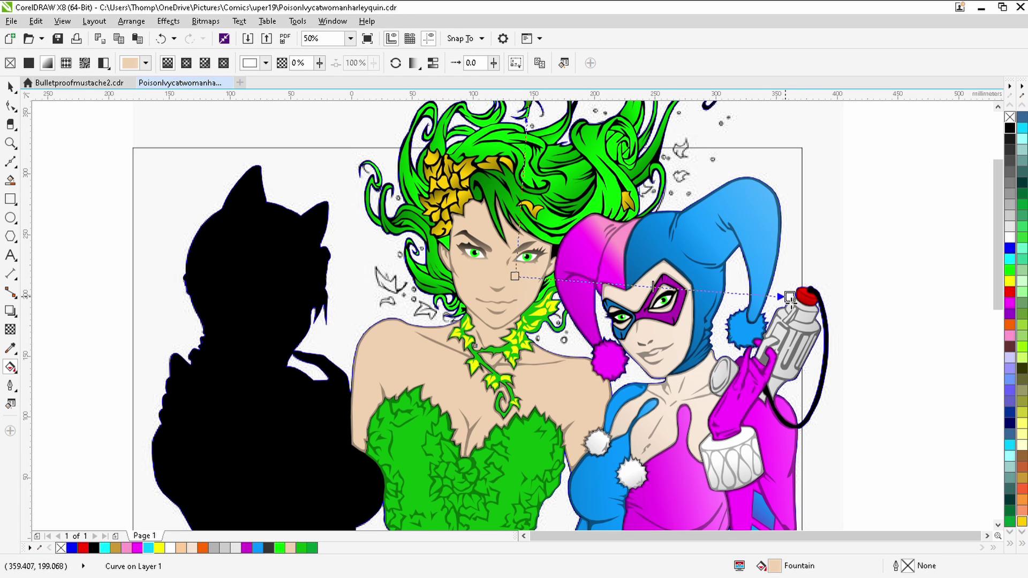
{"action": "left_click_drag", "start_coordinate": [321, 272], "coordinate": [227, 236]}
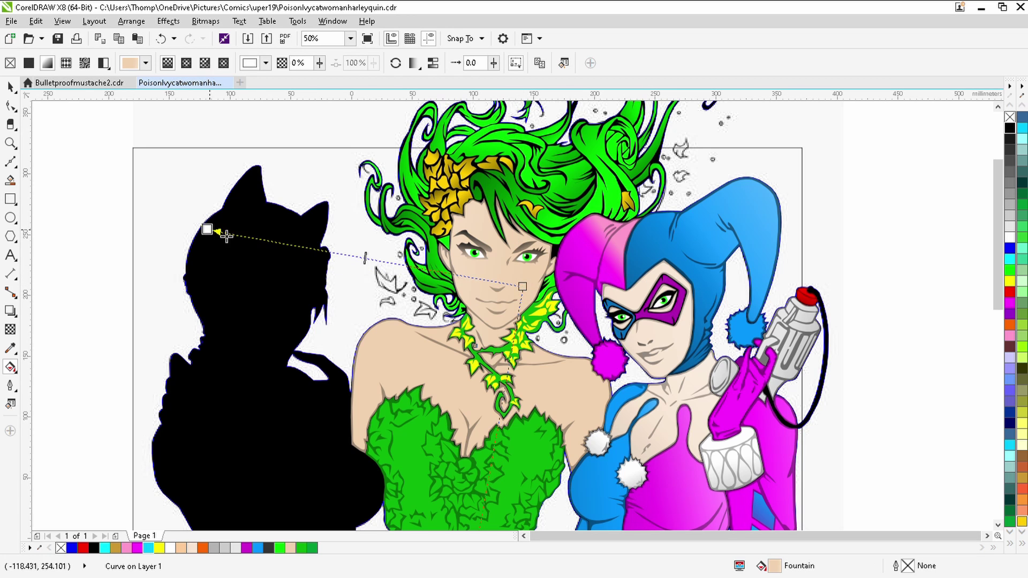
{"action": "left_click_drag", "start_coordinate": [523, 287], "coordinate": [484, 375]}
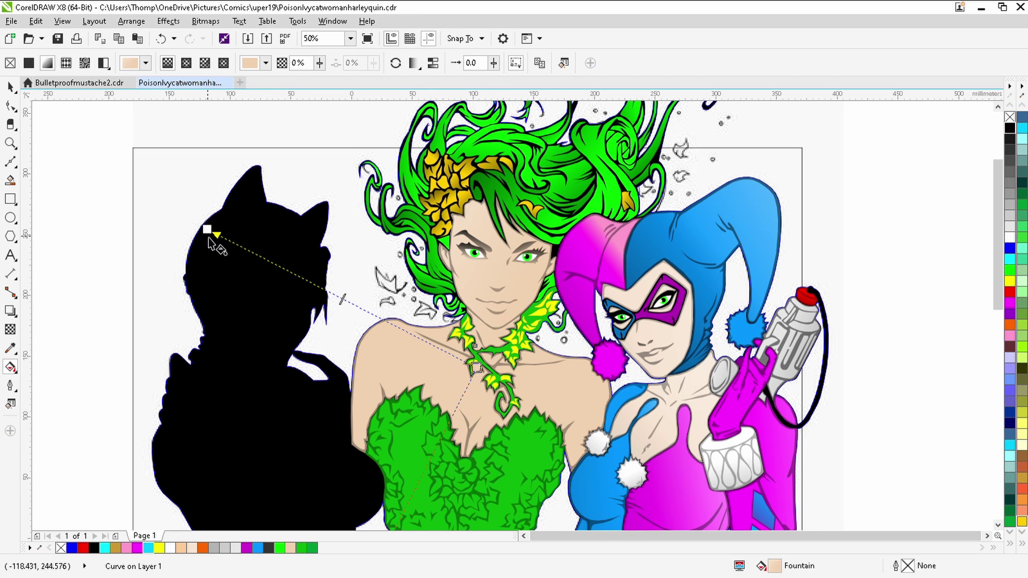
{"action": "left_click_drag", "start_coordinate": [209, 238], "coordinate": [254, 217]}
{"action": "left_click", "coordinate": [405, 362]}
{"action": "mouse_move", "coordinate": [454, 391]}
{"action": "left_mouse_down"}
{"action": "mouse_move", "coordinate": [263, 202]}
{"action": "mouse_move", "coordinate": [146, 111]}
{"action": "left_mouse_up"}
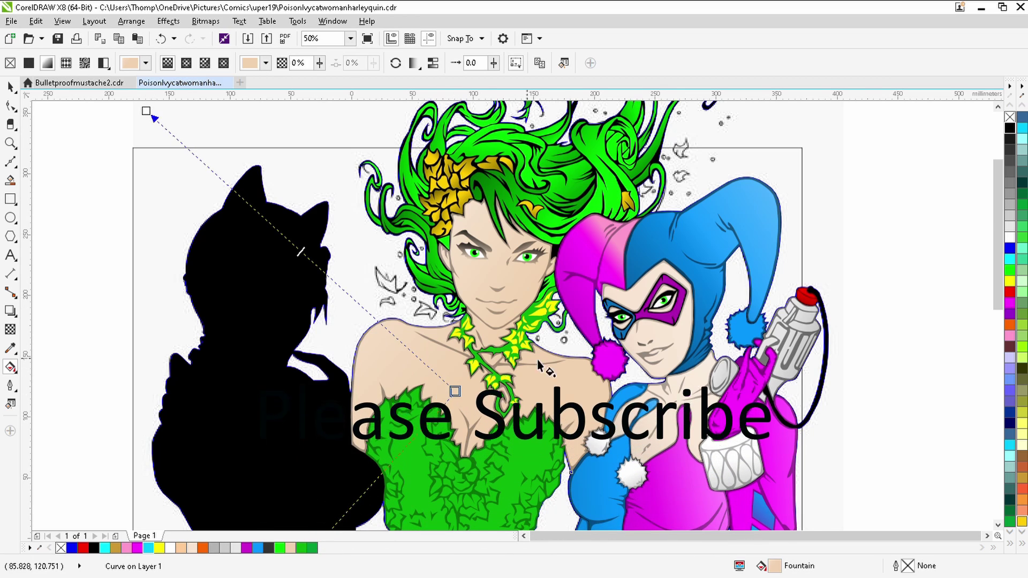
Step: Give Poison Ivy's leafy bodysuit a green linear fountain fill with a lighter tone towards the upper chest
{"action": "scroll", "coordinate": [583, 377], "scroll_direction": "down", "scroll_amount": 5}
{"action": "left_click", "coordinate": [467, 307]}
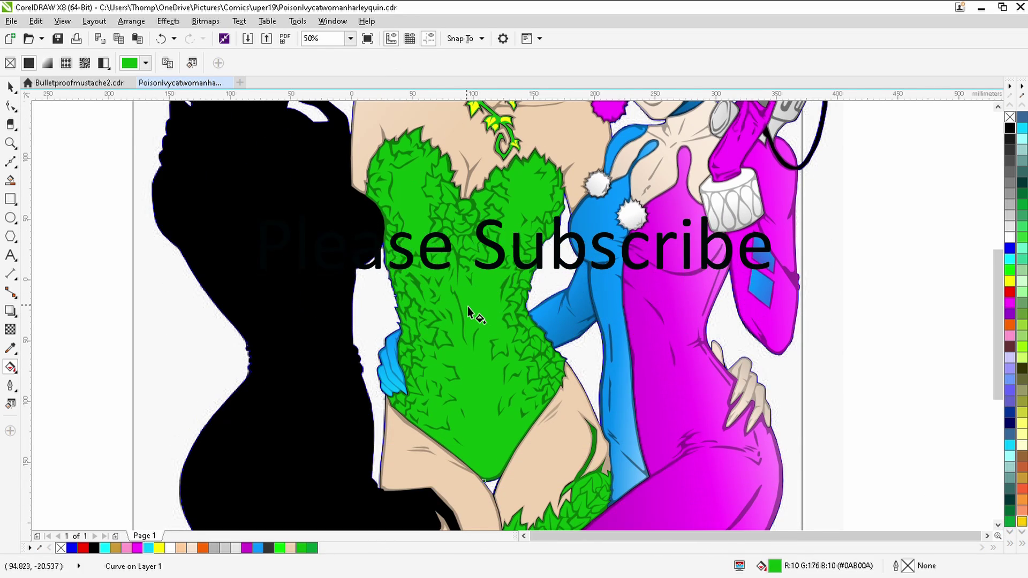
{"action": "scroll", "coordinate": [465, 307], "scroll_direction": "down", "scroll_amount": 1}
{"action": "left_click_drag", "start_coordinate": [683, 307], "coordinate": [298, 165]}
{"action": "left_click_drag", "start_coordinate": [451, 307], "coordinate": [494, 293]}
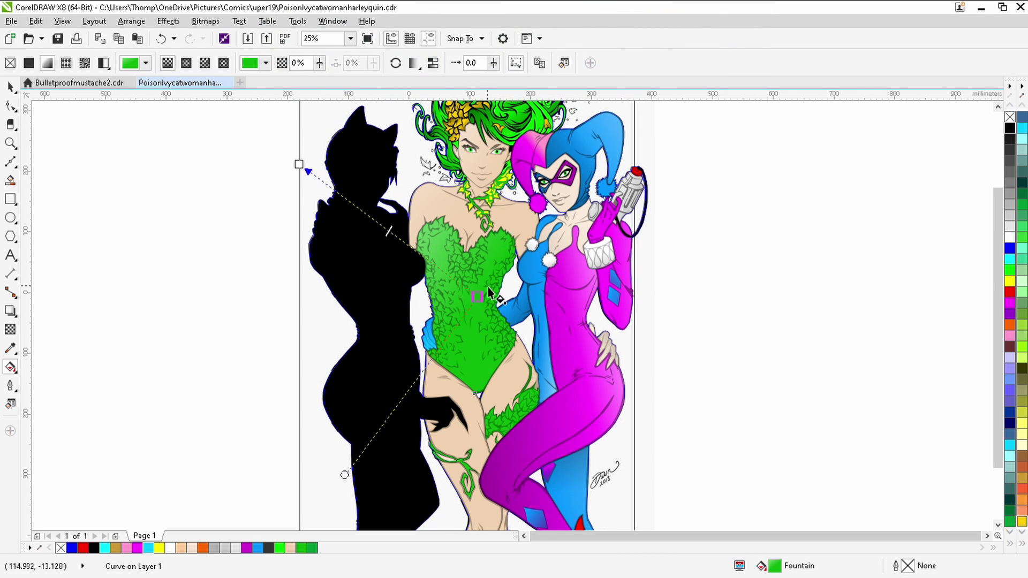
Step: Apply skin-tone linear fountain fills to both of Poison Ivy's legs
{"action": "left_click", "coordinate": [461, 446]}
{"action": "left_click_drag", "start_coordinate": [452, 431], "coordinate": [736, 381]}
{"action": "left_click", "coordinate": [508, 395]}
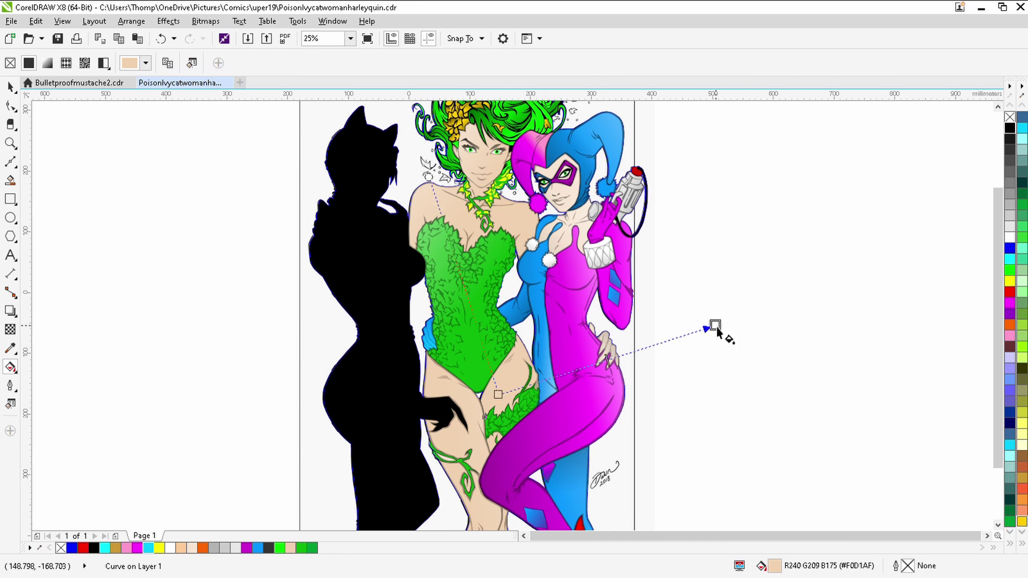
{"action": "left_click_drag", "start_coordinate": [717, 328], "coordinate": [715, 327]}
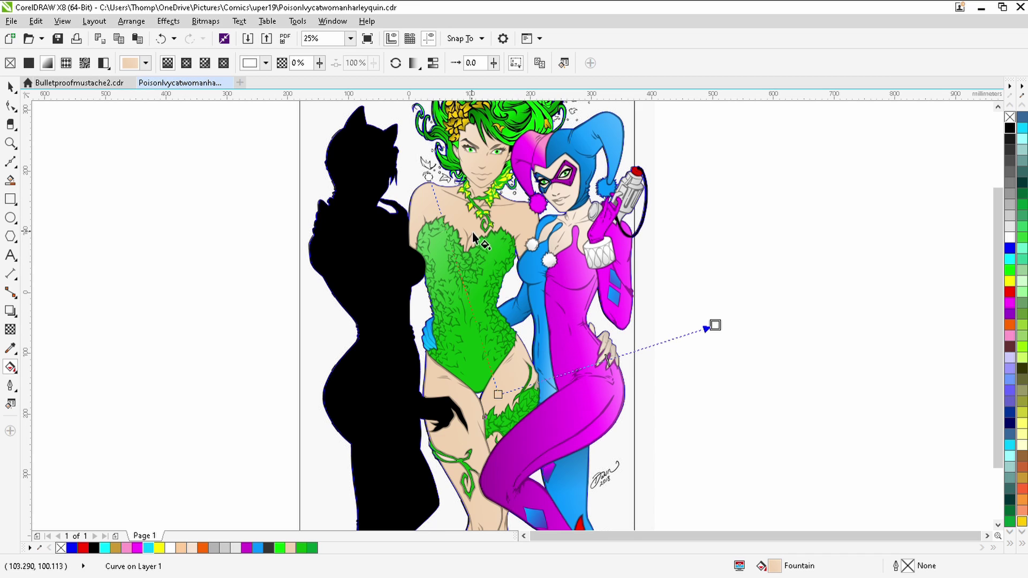
Step: Shade both of Poison Ivy's legs with linear transparency gradients running towards Catwoman's silhouette
{"action": "left_click", "coordinate": [7, 87]}
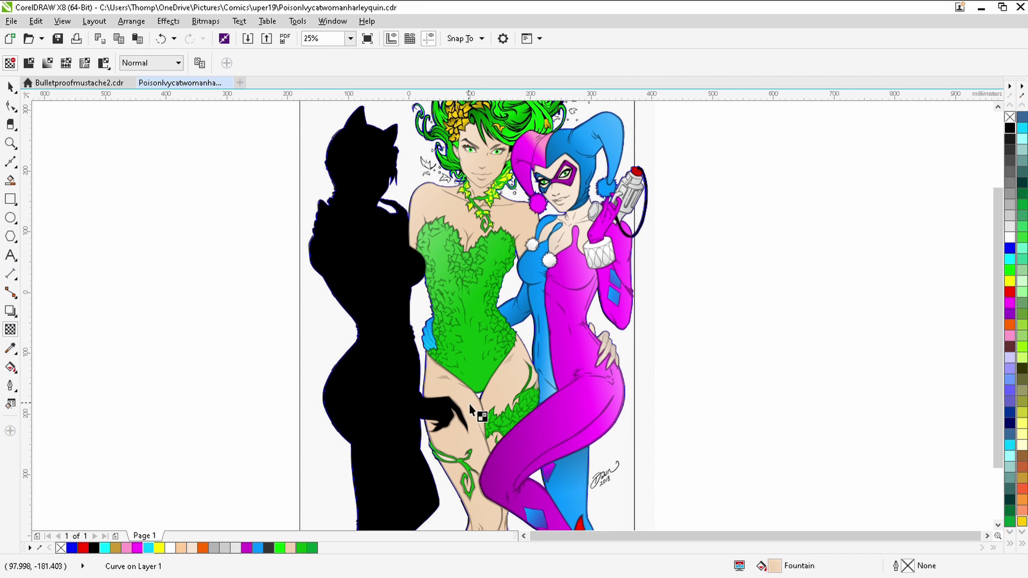
{"action": "left_click_drag", "start_coordinate": [452, 429], "coordinate": [237, 456]}
{"action": "left_click_drag", "start_coordinate": [304, 458], "coordinate": [341, 454]}
{"action": "left_click_drag", "start_coordinate": [503, 393], "coordinate": [263, 438]}
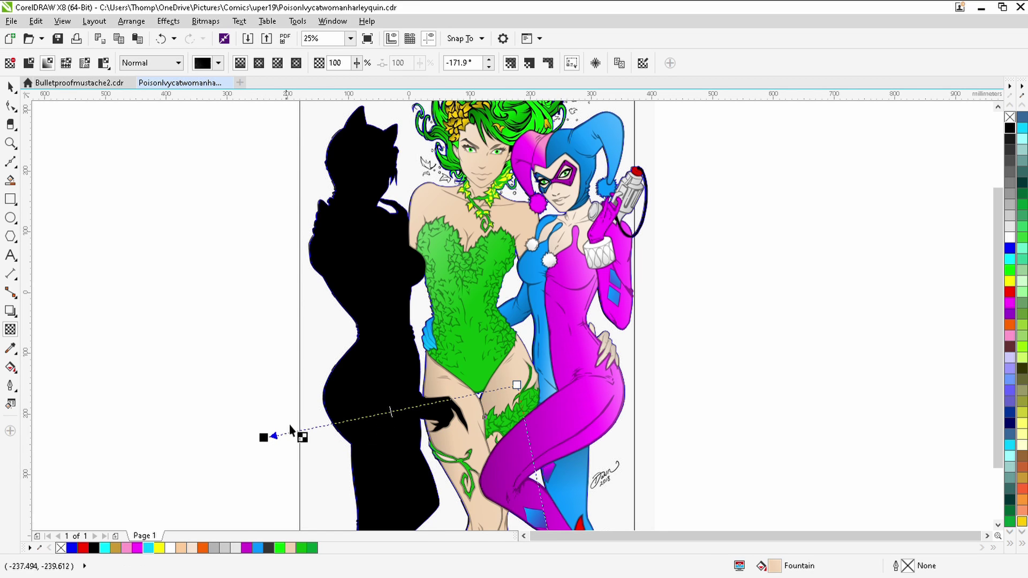
Step: Apply a linear transparency gradient across Poison Ivy's green leafy bodysuit
{"action": "left_click", "coordinate": [483, 310]}
{"action": "left_click_drag", "start_coordinate": [134, 335], "coordinate": [118, 333]}
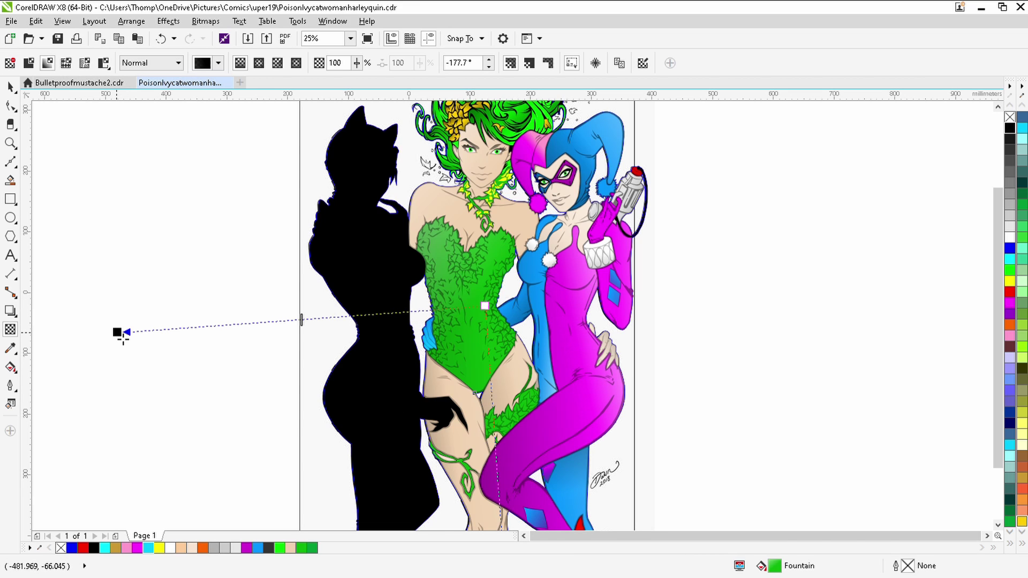
{"action": "left_click_drag", "start_coordinate": [472, 317], "coordinate": [851, 268]}
Step: Shade Poison Ivy's shoulders and chest and her face with linear transparency gradients
{"action": "left_click", "coordinate": [457, 206]}
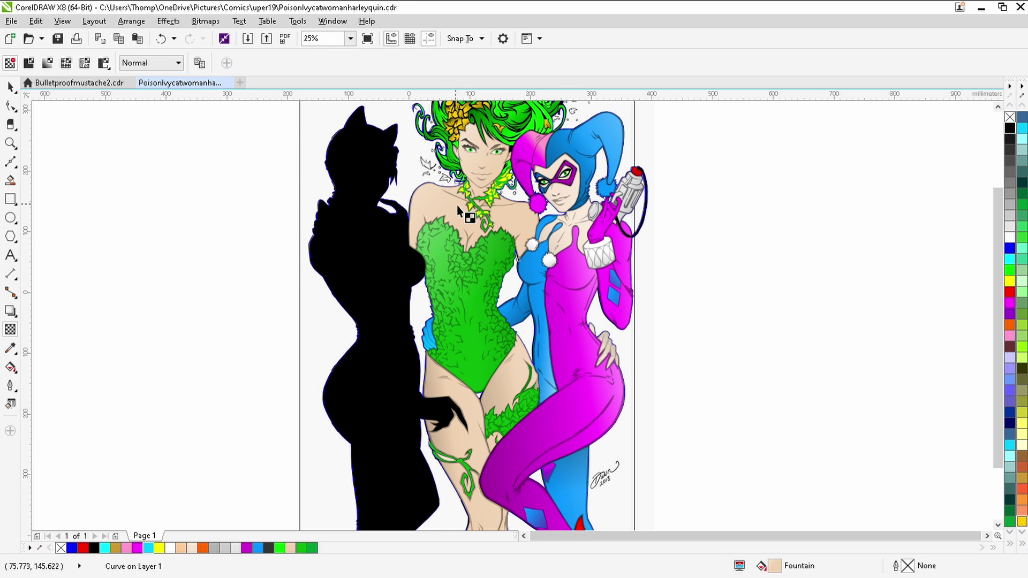
{"action": "left_click_drag", "start_coordinate": [459, 207], "coordinate": [566, 524]}
{"action": "left_click", "coordinate": [496, 161]}
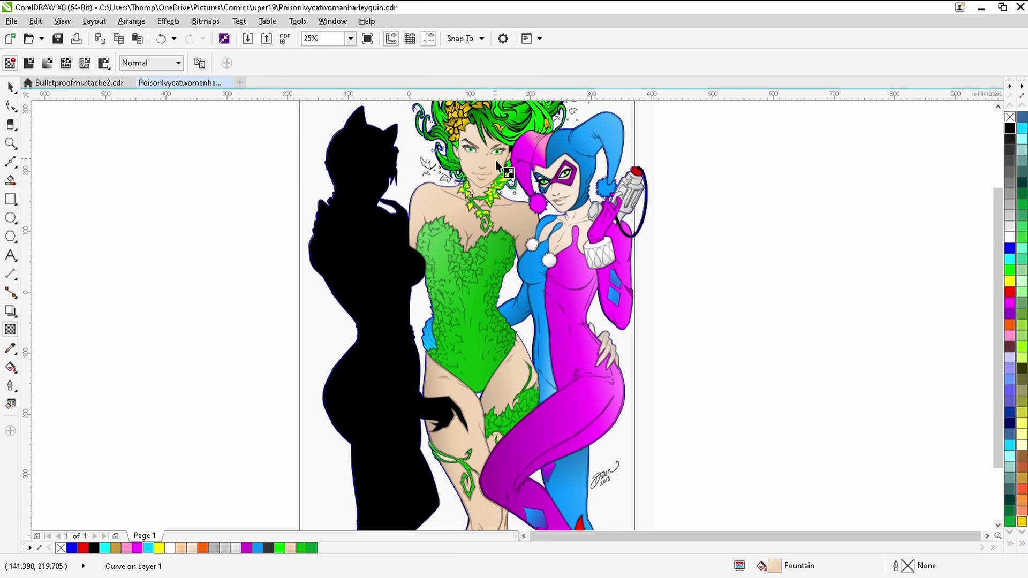
{"action": "left_click_drag", "start_coordinate": [571, 170], "coordinate": [827, 179]}
{"action": "left_click", "coordinate": [415, 185]}
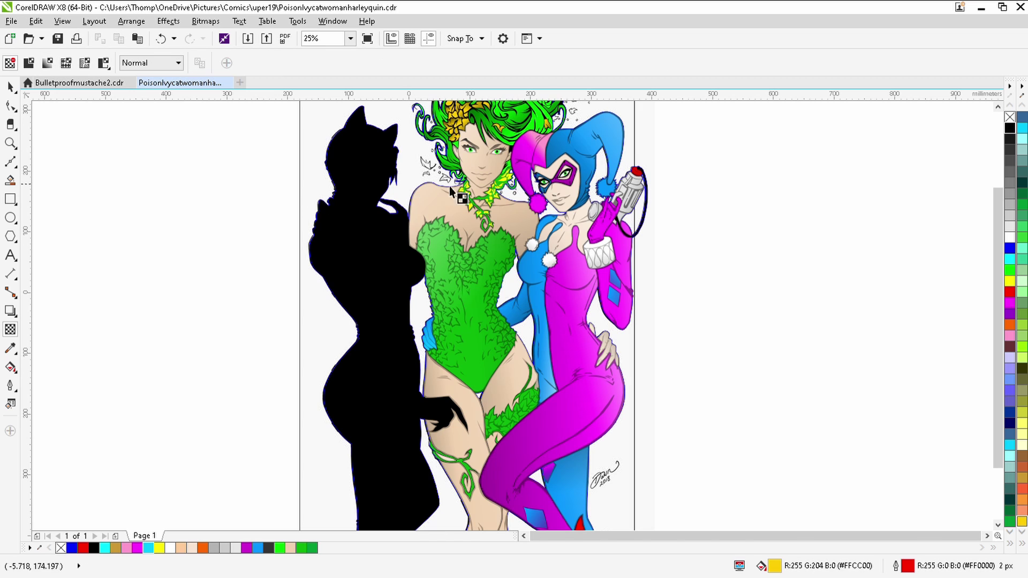
{"action": "scroll", "coordinate": [1002, 108], "scroll_direction": "up", "scroll_amount": 2}
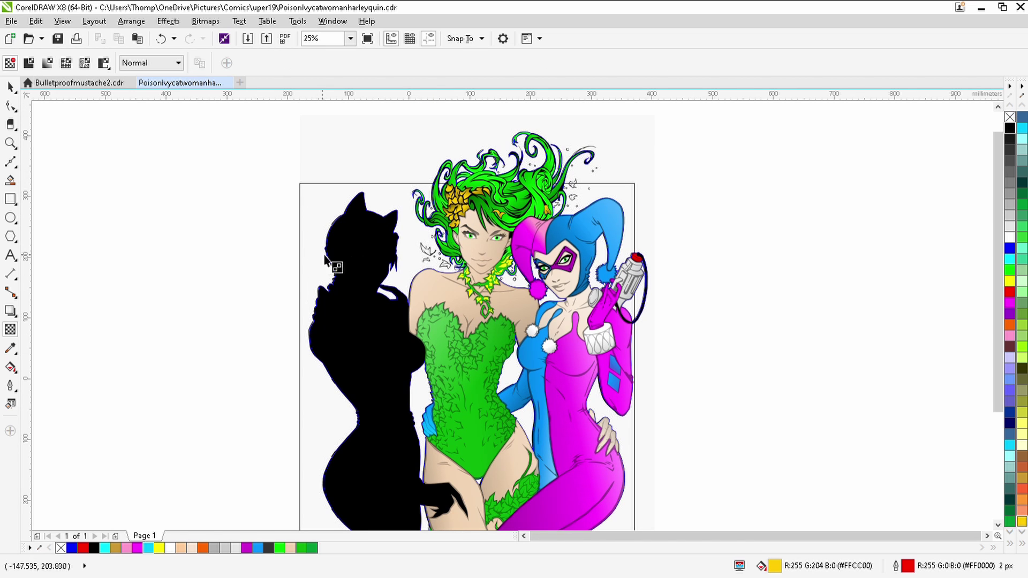
{"action": "left_click", "coordinate": [434, 425]}
{"action": "scroll", "coordinate": [435, 427], "scroll_direction": "up", "scroll_amount": 2}
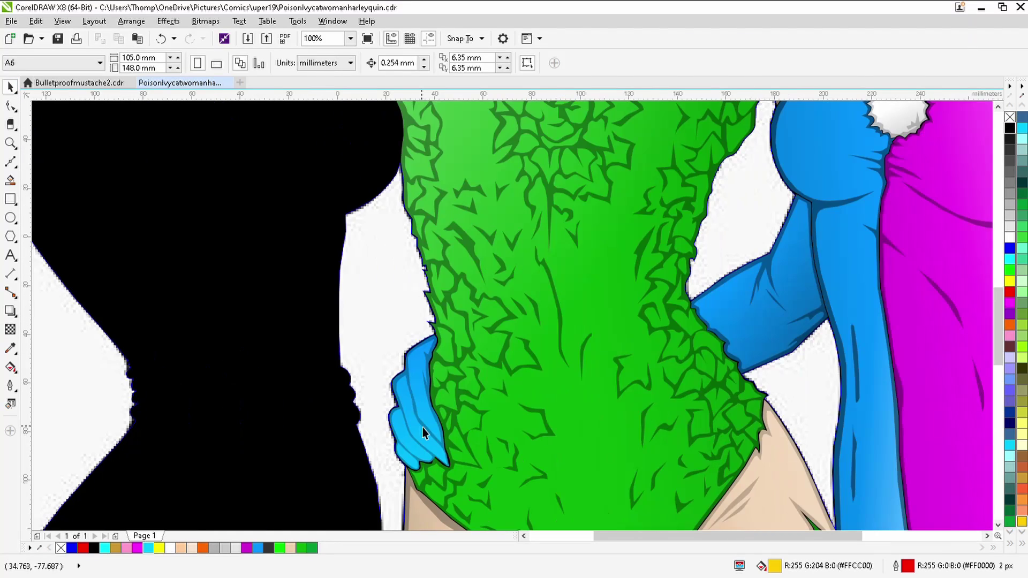
{"action": "left_click", "coordinate": [9, 331]}
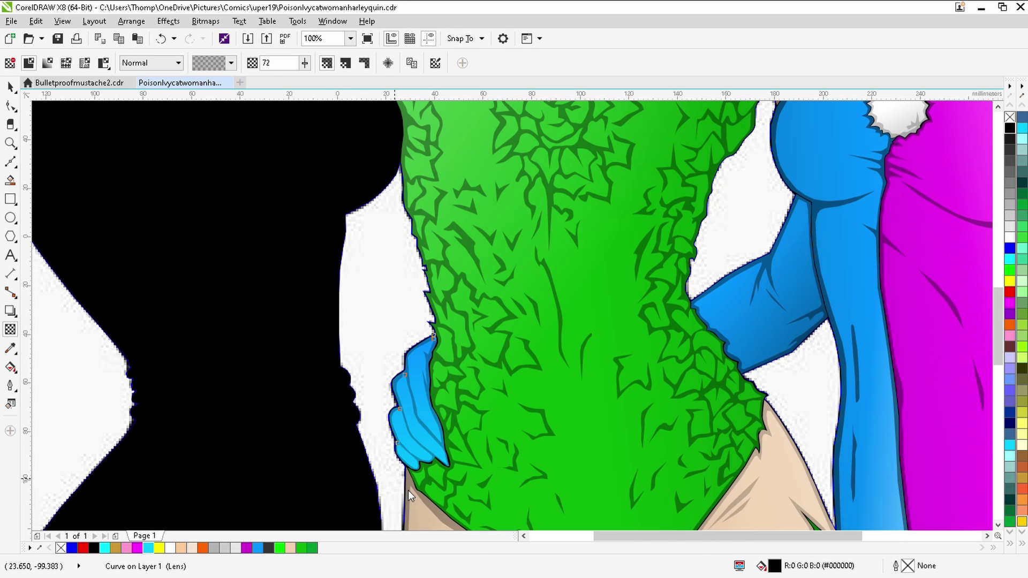
{"action": "left_click", "coordinate": [10, 87]}
{"action": "scroll", "coordinate": [354, 291], "scroll_direction": "down", "scroll_amount": 2}
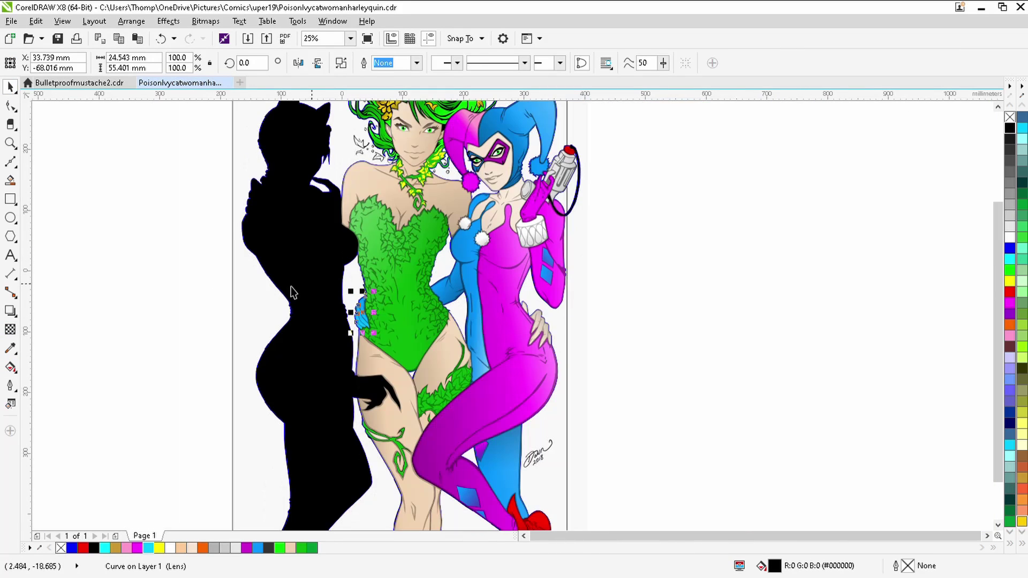
Step: Apply a linear transparency gradient to the blue gloved hand resting on Poison Ivy's waist
{"action": "scroll", "coordinate": [360, 327], "scroll_direction": "up", "scroll_amount": 2}
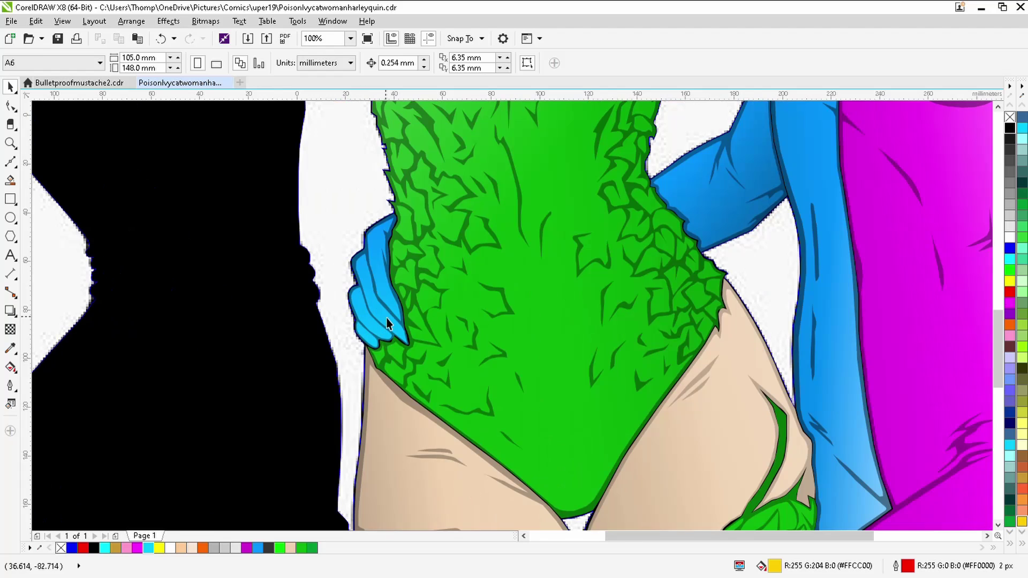
{"action": "left_click", "coordinate": [389, 325]}
{"action": "left_click", "coordinate": [10, 368]}
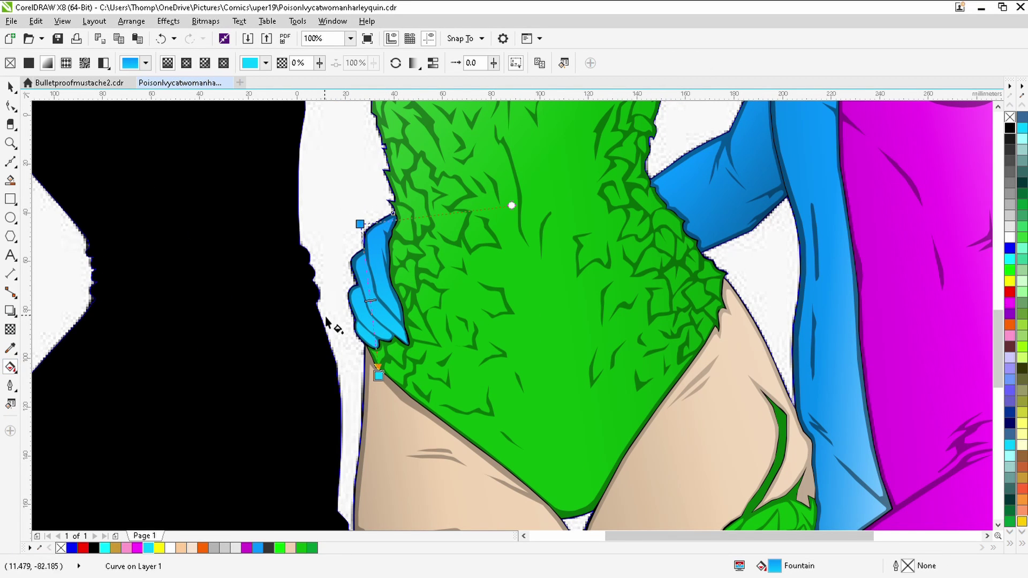
{"action": "left_click", "coordinate": [10, 329]}
{"action": "left_click_drag", "start_coordinate": [377, 310], "coordinate": [166, 330]}
{"action": "key", "text": "space"}
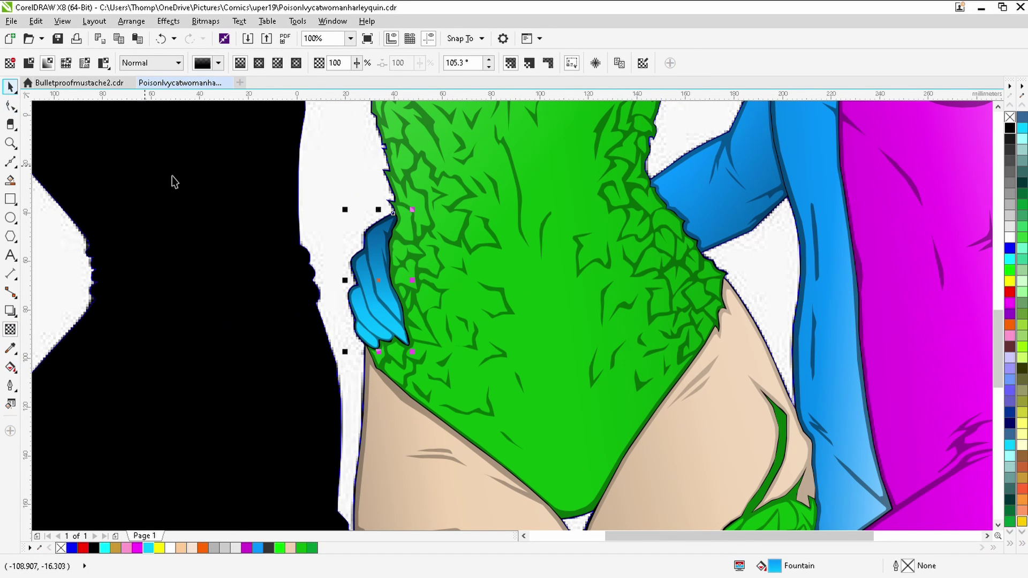
{"action": "scroll", "coordinate": [174, 182], "scroll_direction": "down", "scroll_amount": 2}
{"action": "key", "text": "Escape"}
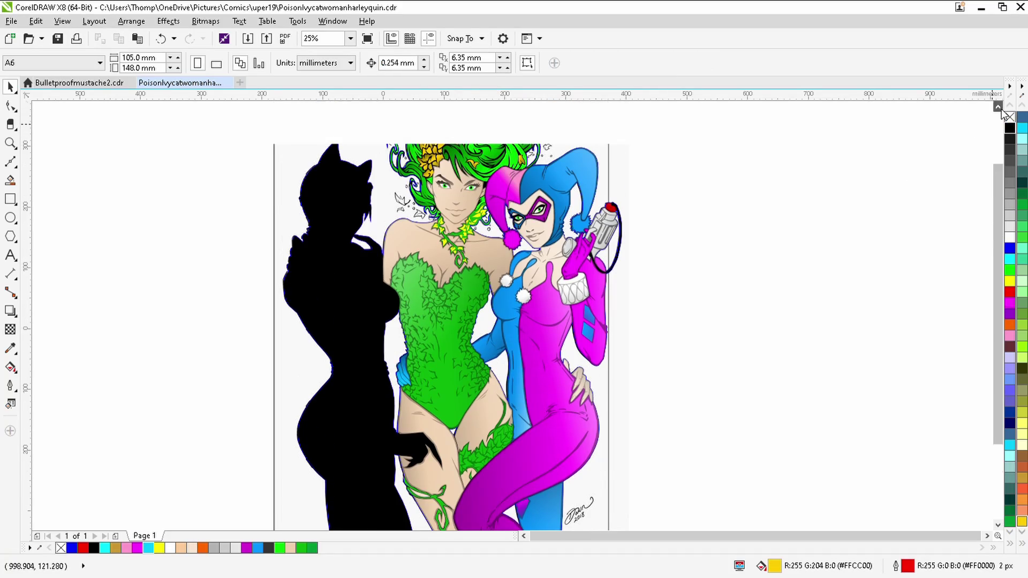